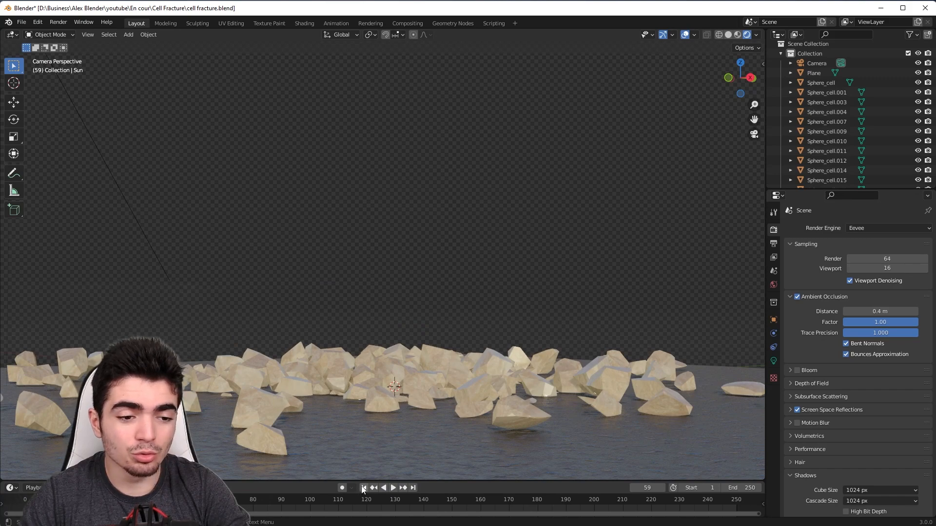
# - Play the finished sphere-shattering animation from frame 1, view it from another angle and return to the first frame
pyautogui.click(363, 488)
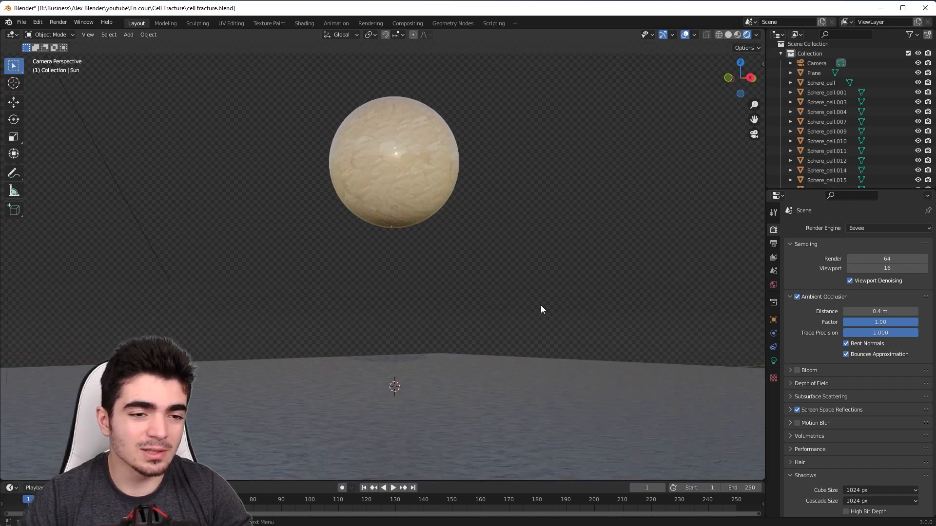
pyautogui.press('space')
pyautogui.moveTo(540, 306); pyautogui.dragTo(402, 328, button='middle')
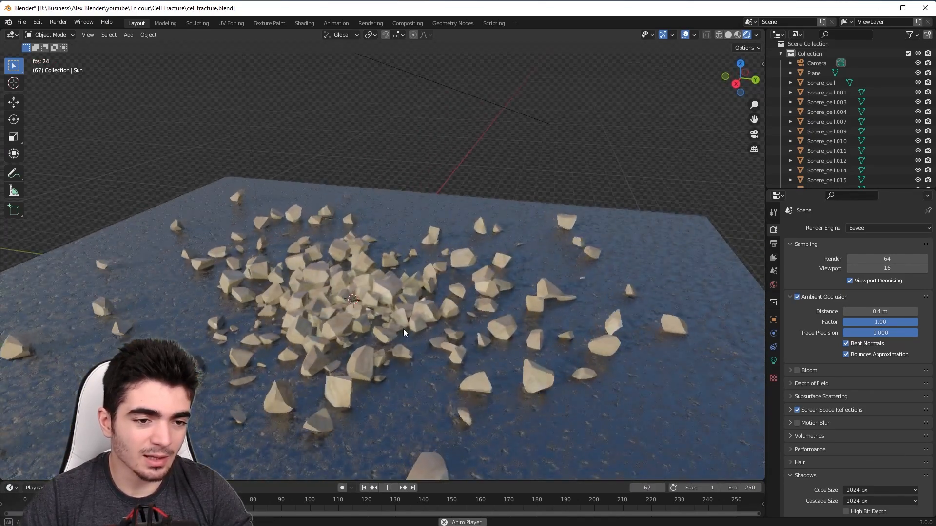
pyautogui.press('space')
pyautogui.click(363, 487)
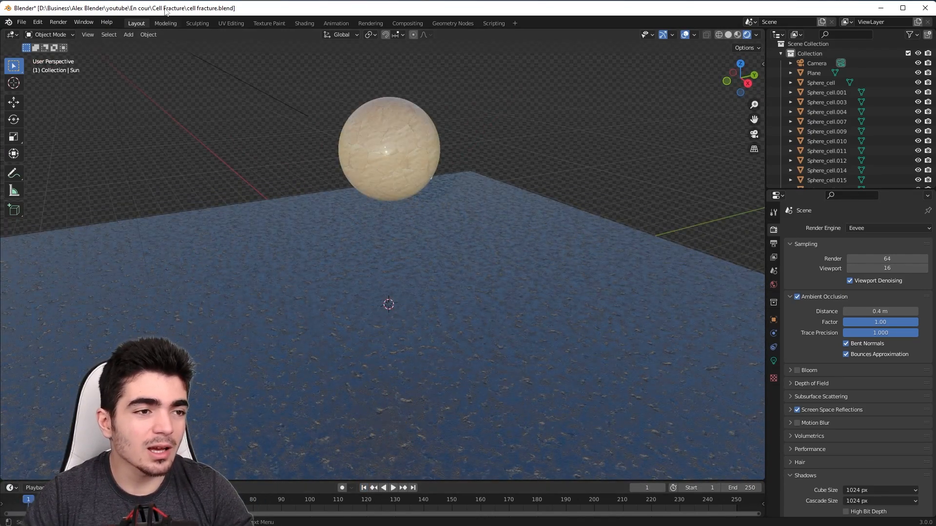
# - Create a new General file without saving the changes to cell fracture.blend
pyautogui.click(22, 22)
pyautogui.moveTo(39, 31)
pyautogui.click(131, 35)
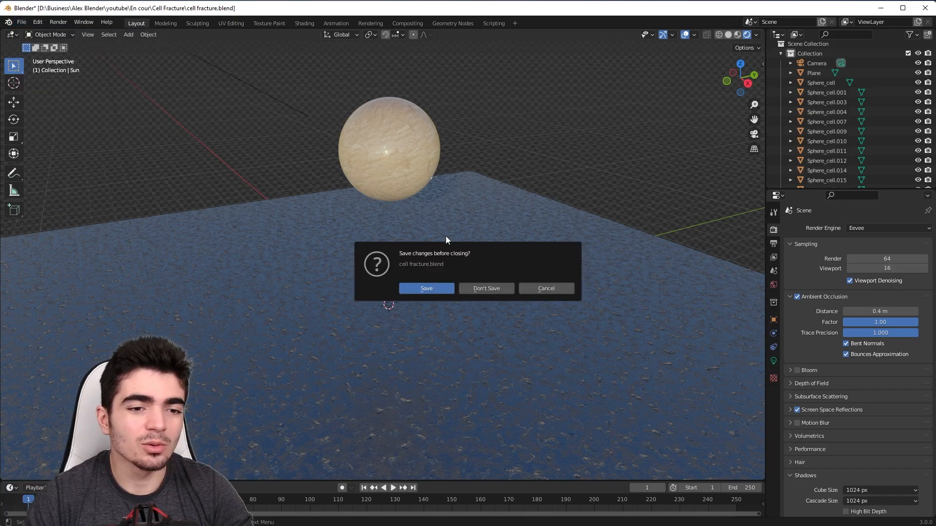
pyautogui.click(485, 289)
# - Delete the default camera, cube and light from the scene
pyautogui.scroll(-3, 484, 293)
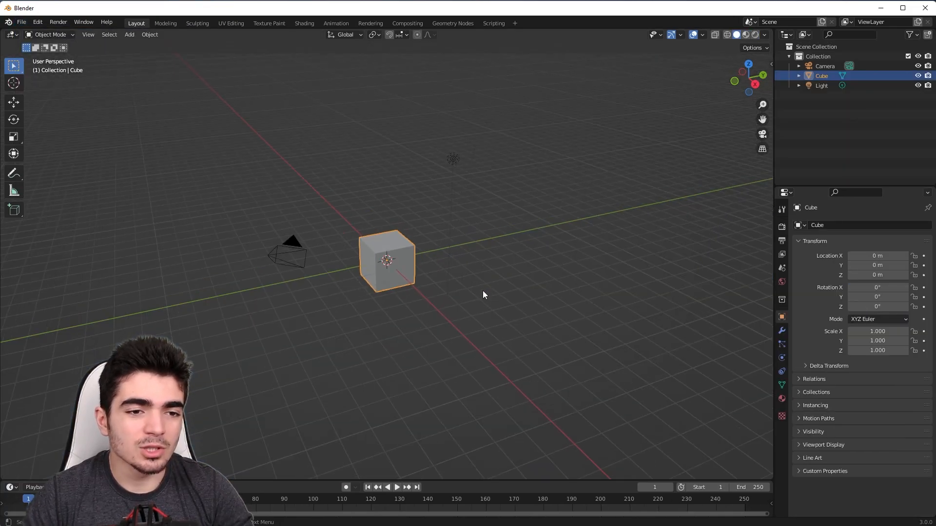
pyautogui.moveTo(196, 98); pyautogui.dragTo(497, 383)
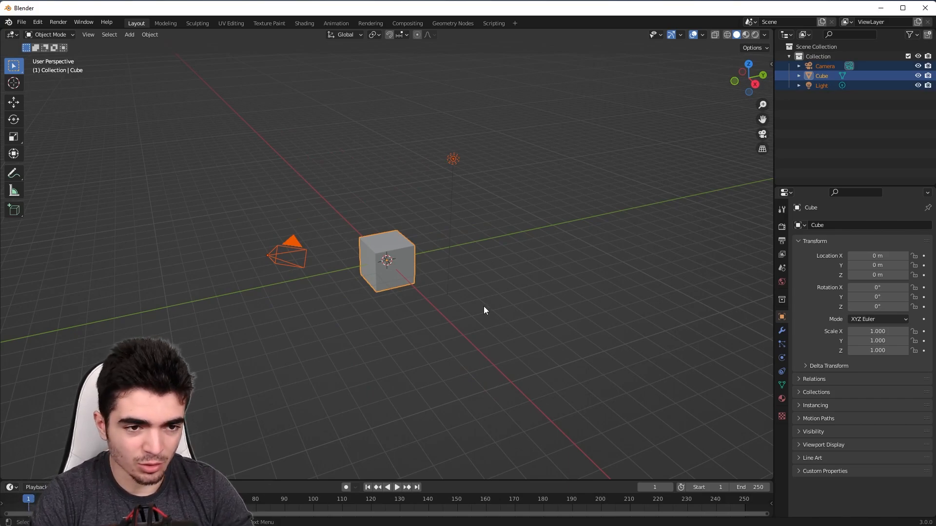
pyautogui.press('Delete')
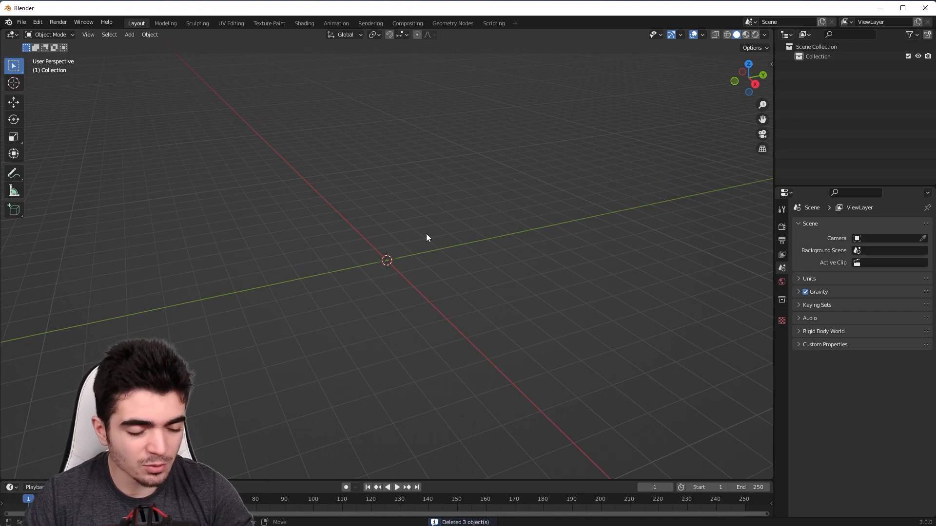
# - Add a UV sphere mesh at the scene's origin
pyautogui.hotkey('shift', 'a')
pyautogui.click(130, 35)
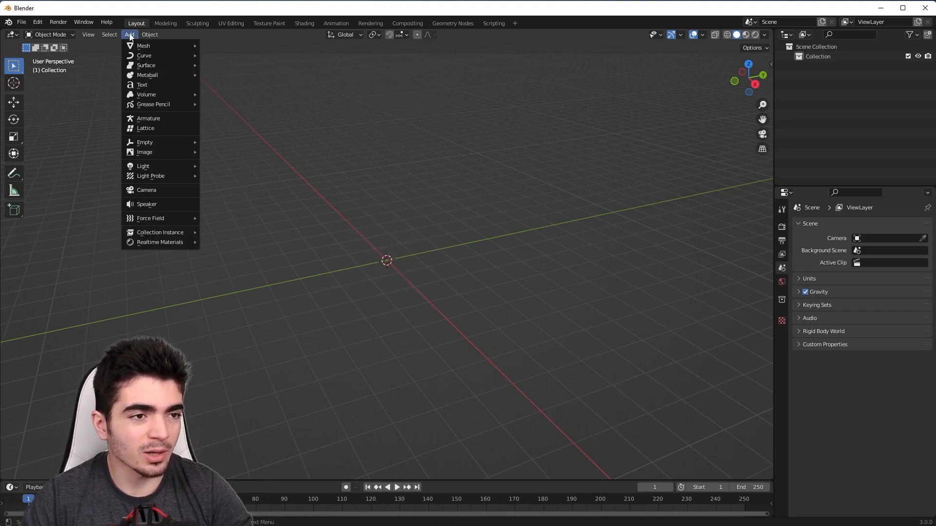
pyautogui.moveTo(138, 50)
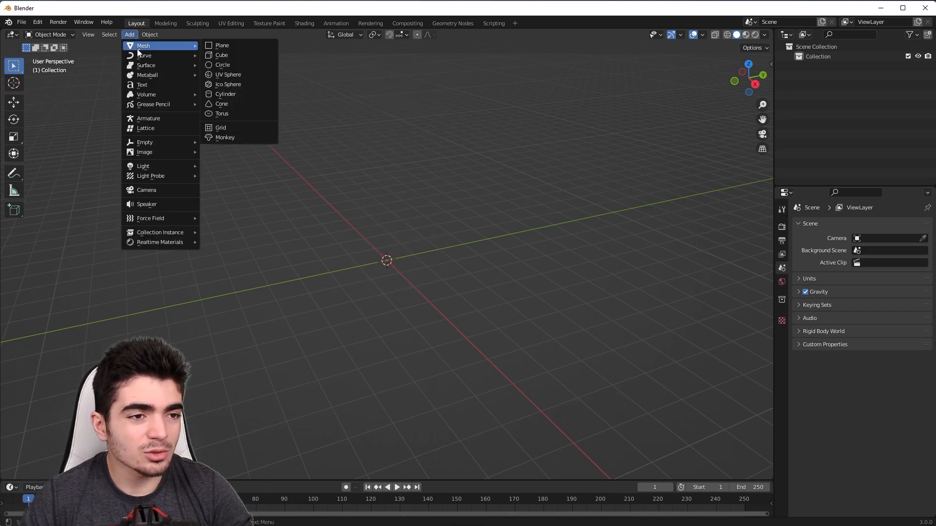
pyautogui.click(219, 75)
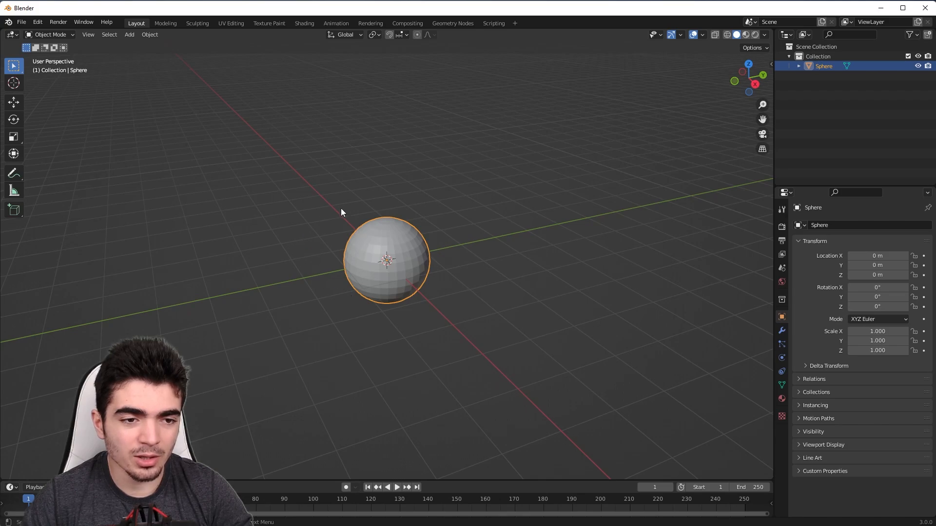
# - Add a Subdivision Surface modifier to the sphere and apply it
pyautogui.click(781, 331)
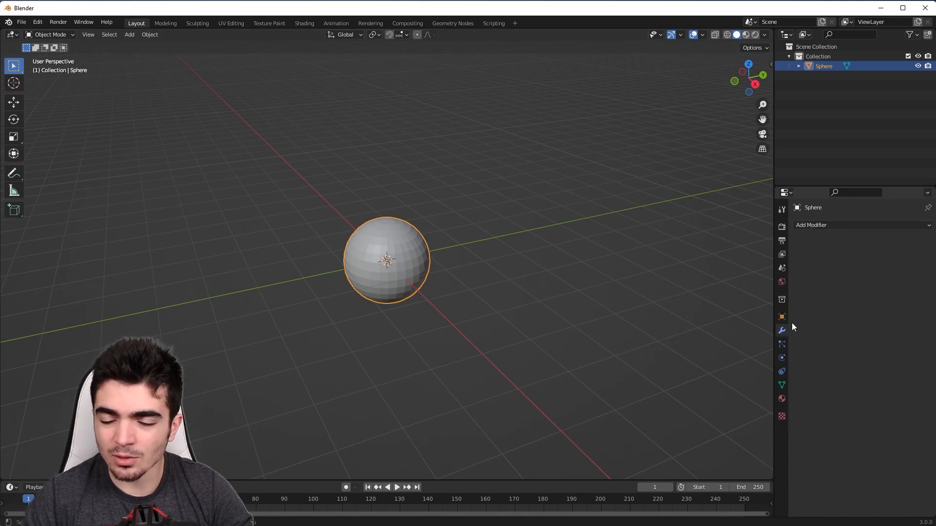
pyautogui.click(826, 228)
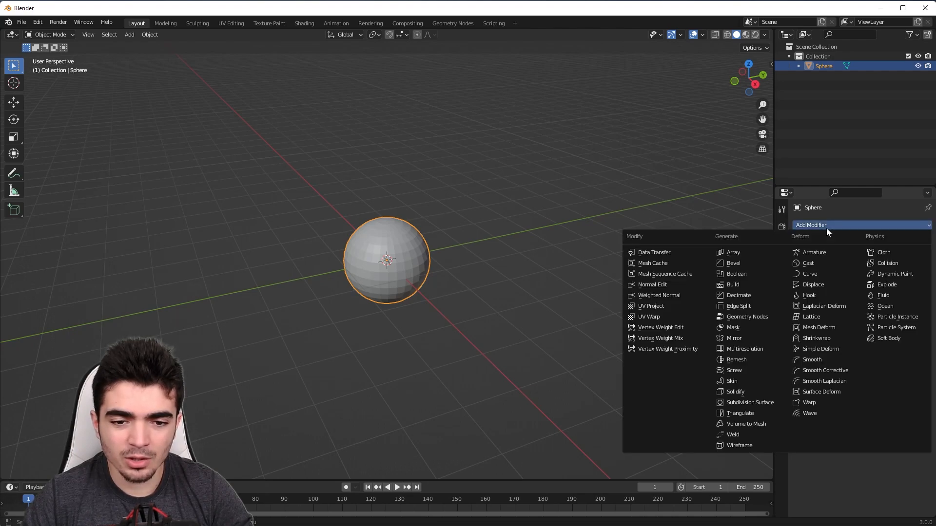
pyautogui.click(755, 403)
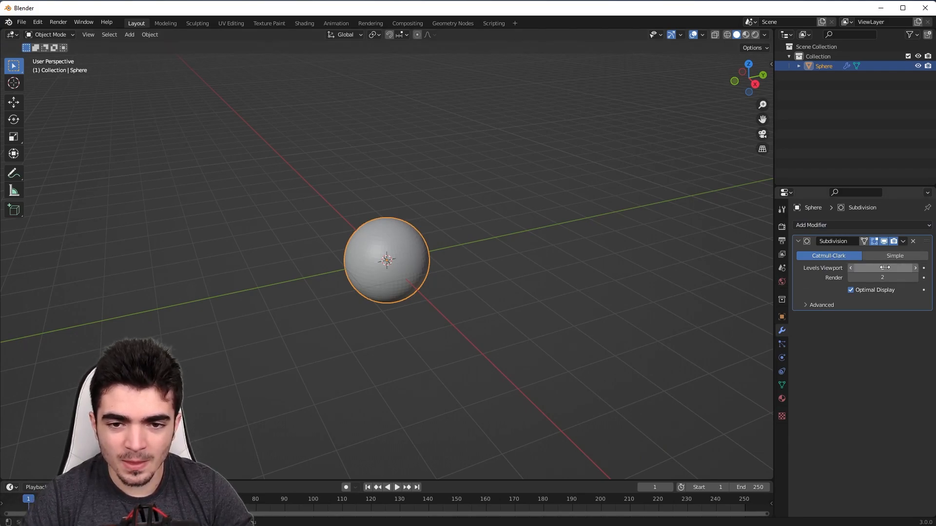
pyautogui.click(903, 241)
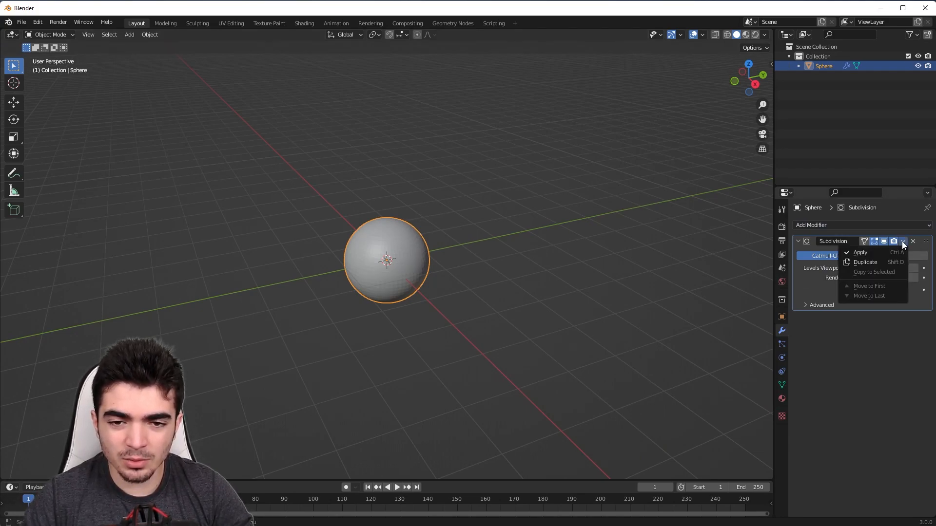
pyautogui.click(859, 253)
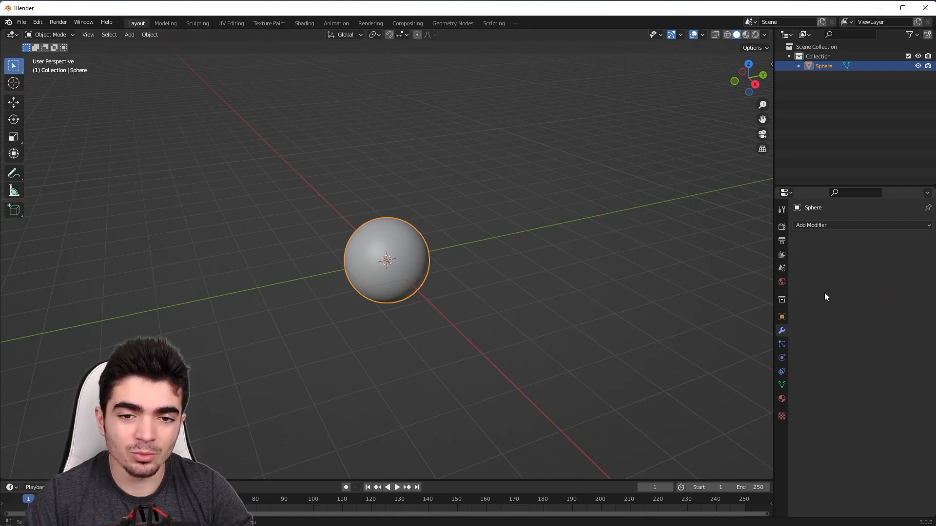
# - Shade the sphere smooth and inspect its surface from several sides
pyautogui.scroll(5, 390, 261)
pyautogui.moveTo(390, 261); pyautogui.dragTo(437, 257, button='middle')
pyautogui.scroll(-4, 436, 255)
pyautogui.rightClick(406, 219)
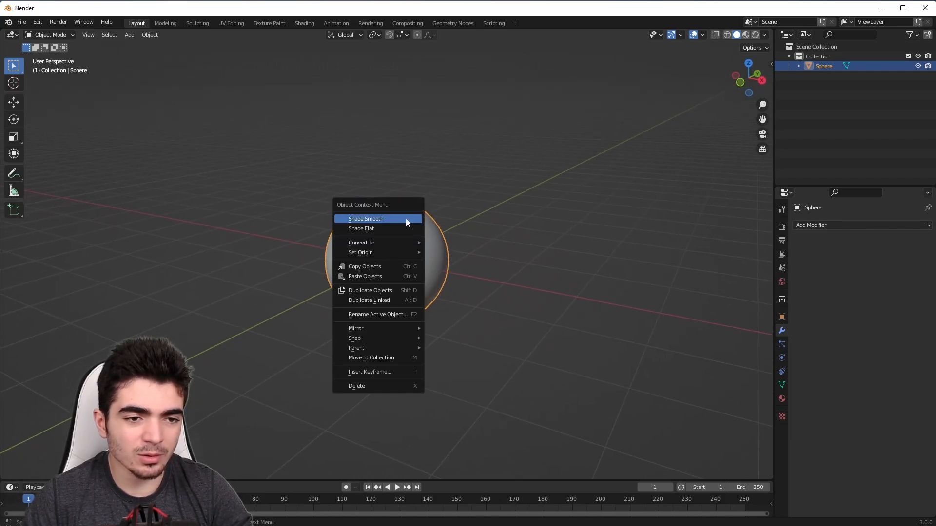
pyautogui.click(381, 219)
pyautogui.scroll(6, 390, 229)
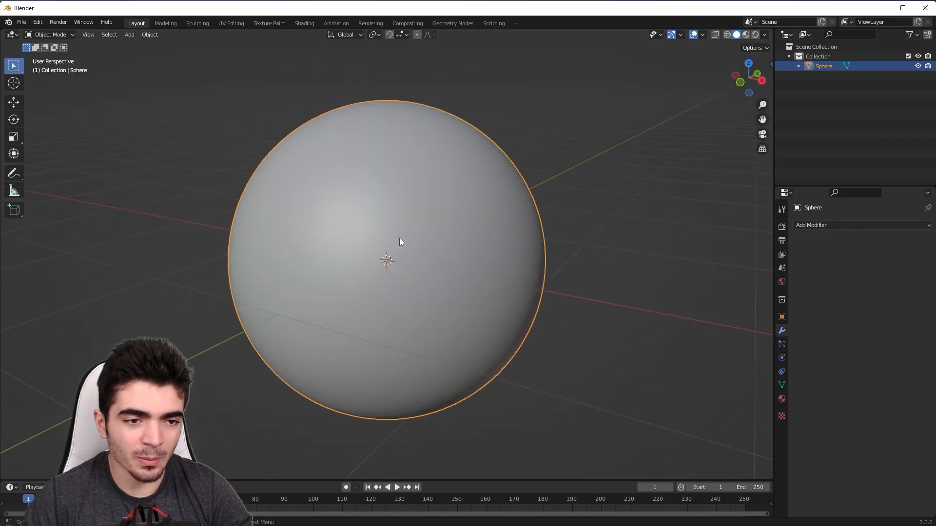
pyautogui.moveTo(564, 227); pyautogui.dragTo(481, 260, button='middle')
pyautogui.scroll(2, 484, 265)
pyautogui.scroll(-8, 487, 264)
pyautogui.scroll(-1, 448, 260)
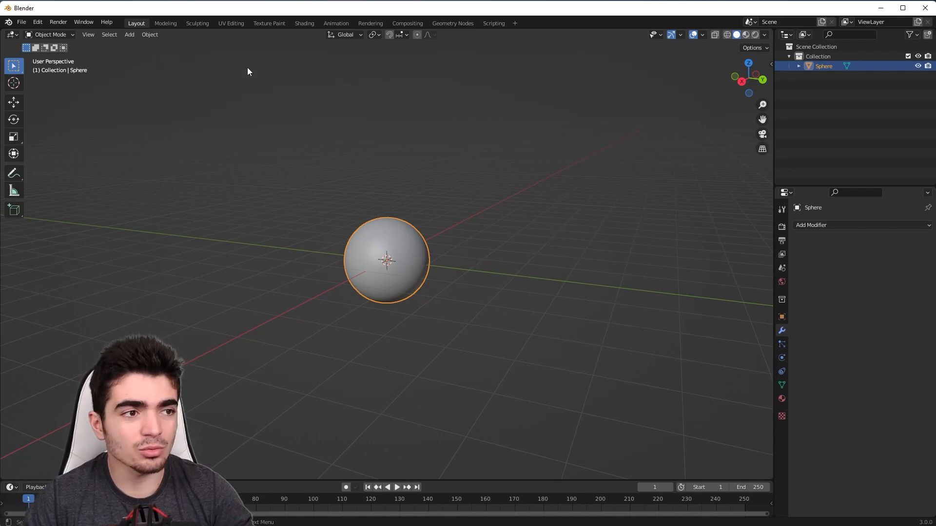
# - Search the add-on preferences for "cell", make sure the Object: Cell Fracture add-on is enabled, and close the preferences
pyautogui.click(39, 22)
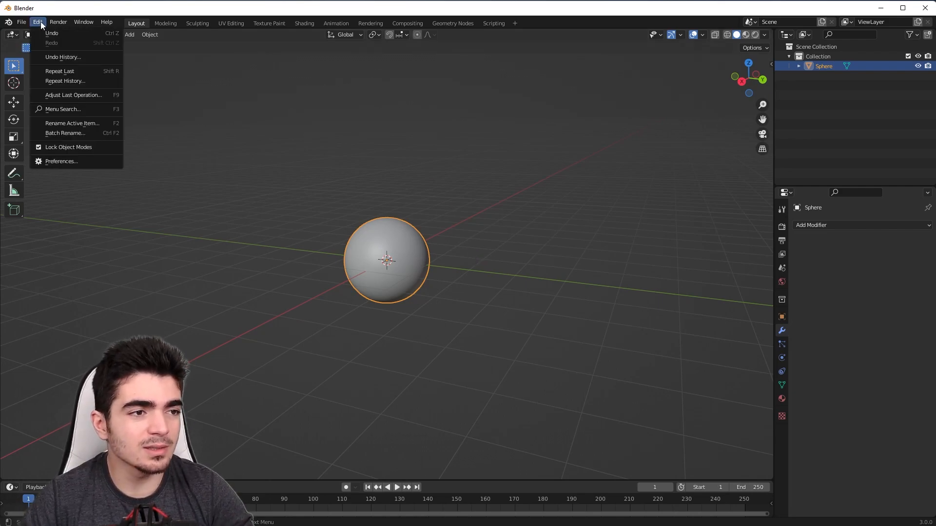
pyautogui.click(67, 159)
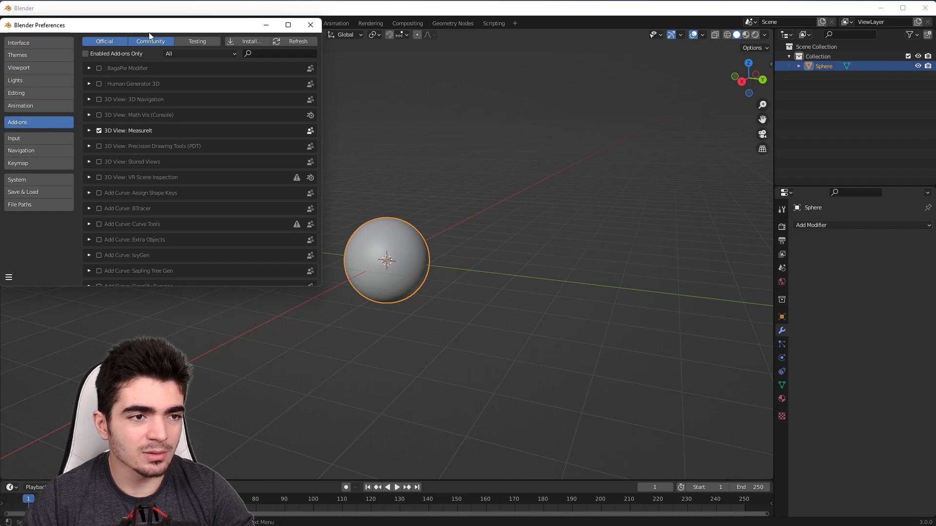
pyautogui.moveTo(150, 26); pyautogui.dragTo(383, 118)
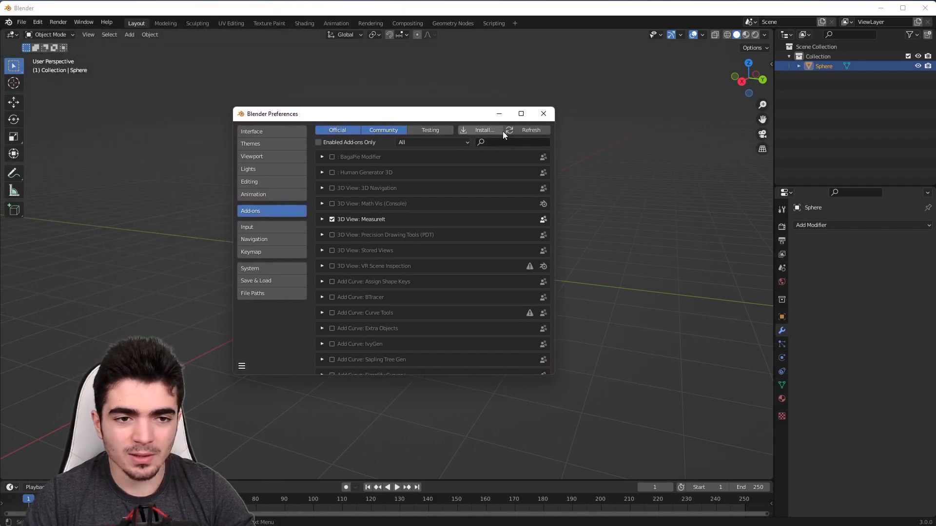
pyautogui.click(503, 142)
pyautogui.write('cell')
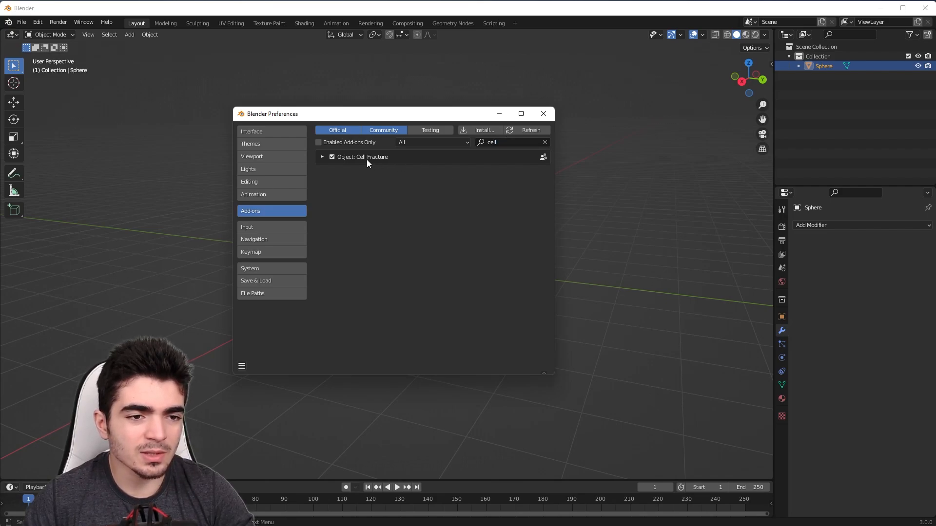
pyautogui.click(332, 157)
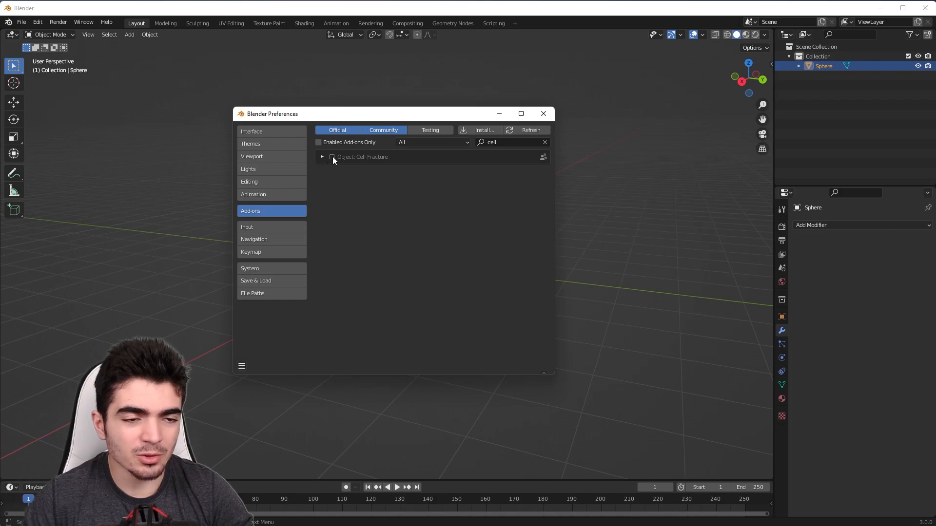
pyautogui.click(332, 157)
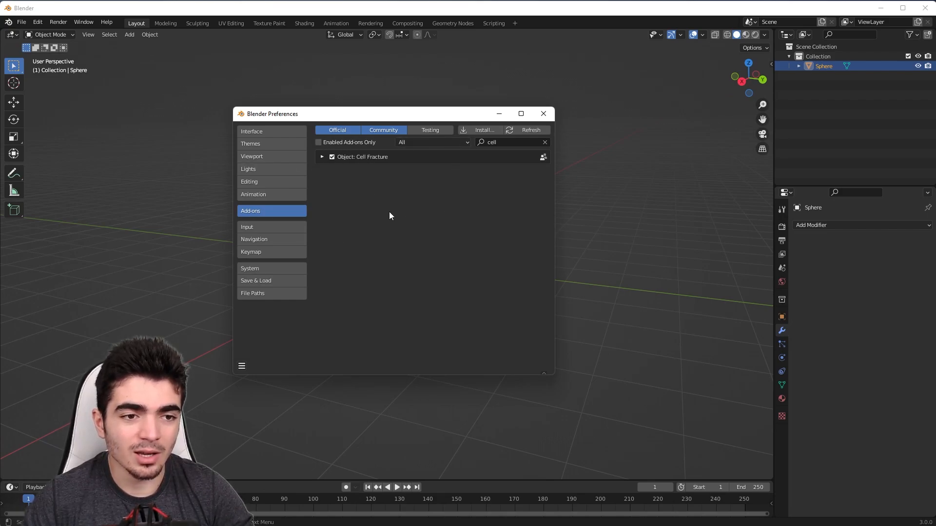
pyautogui.click(542, 114)
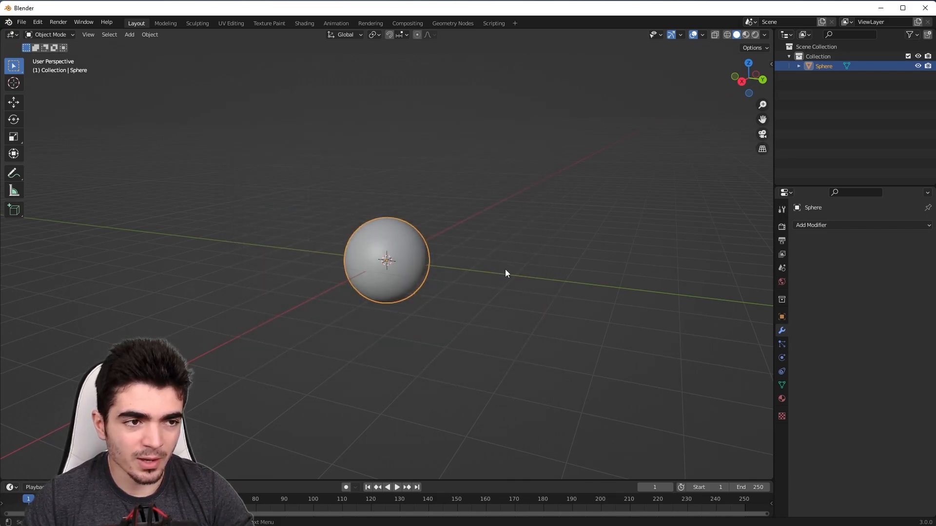
# - Fracture the sphere with the Cell Fracture quick effect, using noise 0.3, recursion 1 and a random factor of 1.00
pyautogui.scroll(1, 504, 267)
pyautogui.click(147, 34)
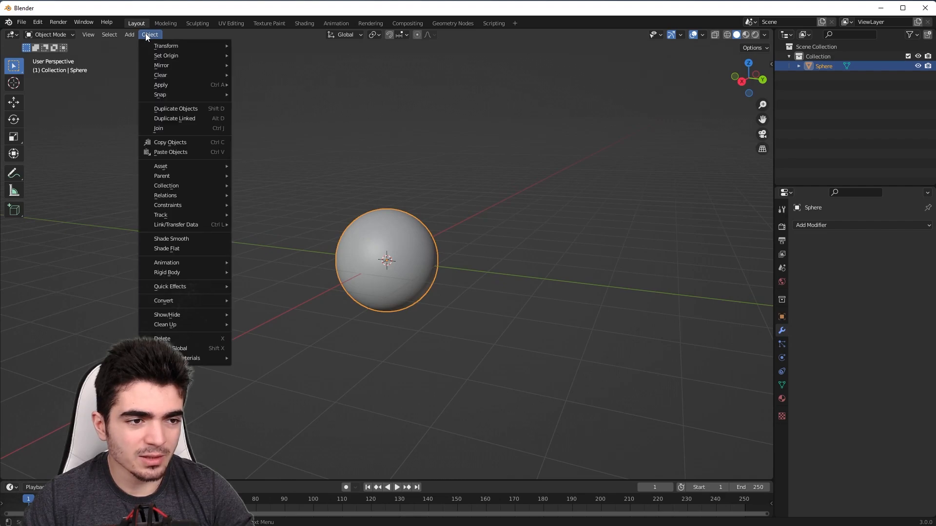
pyautogui.moveTo(186, 288)
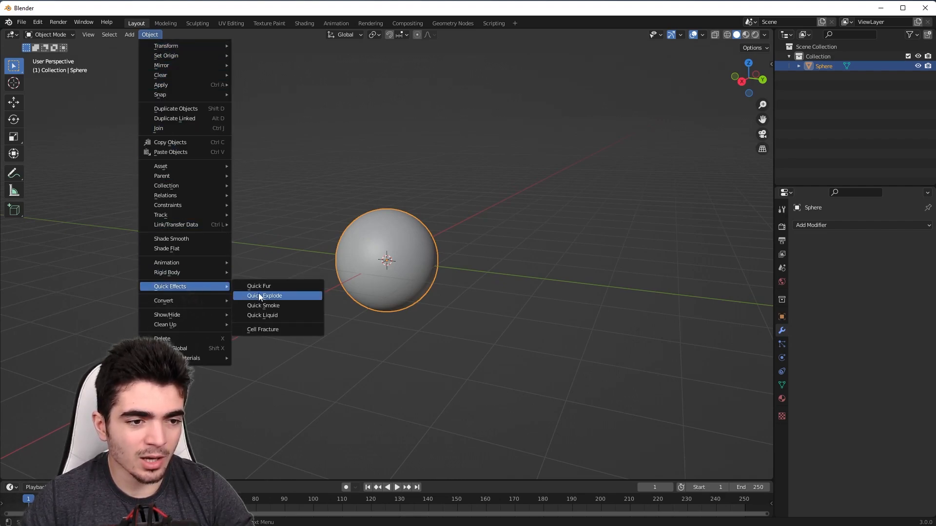
pyautogui.click(276, 329)
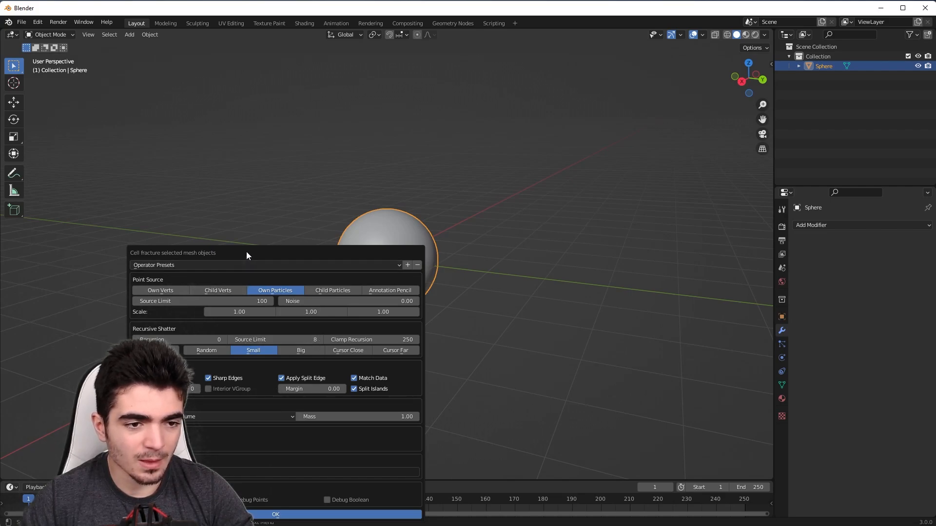
pyautogui.moveTo(247, 251); pyautogui.dragTo(397, 207)
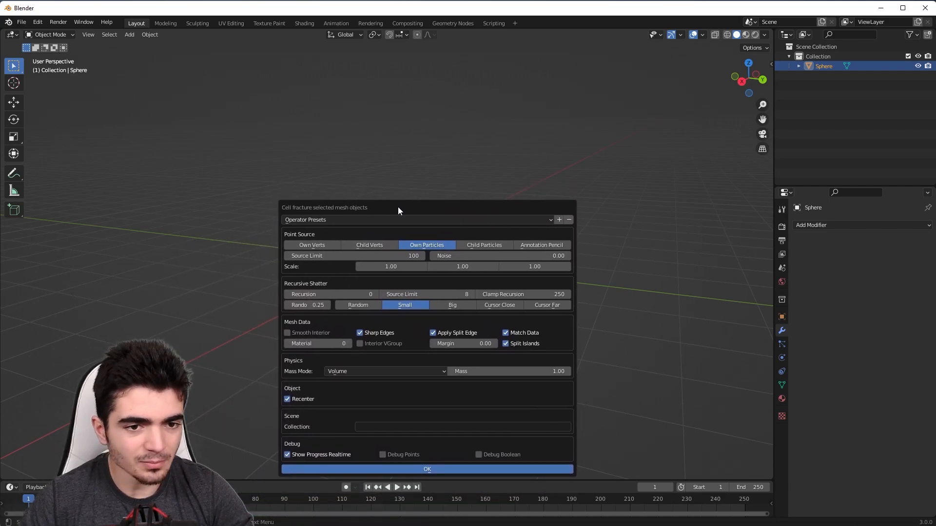
pyautogui.click(395, 220)
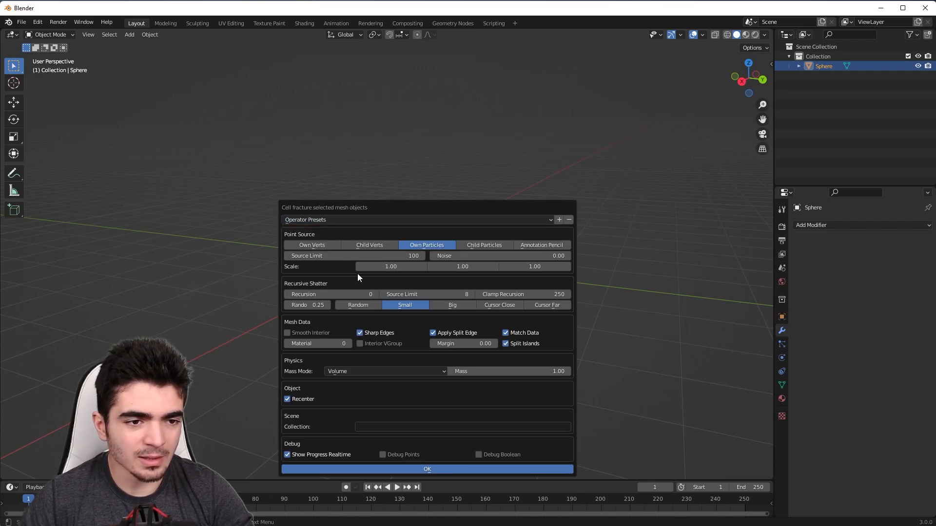
pyautogui.click(320, 221)
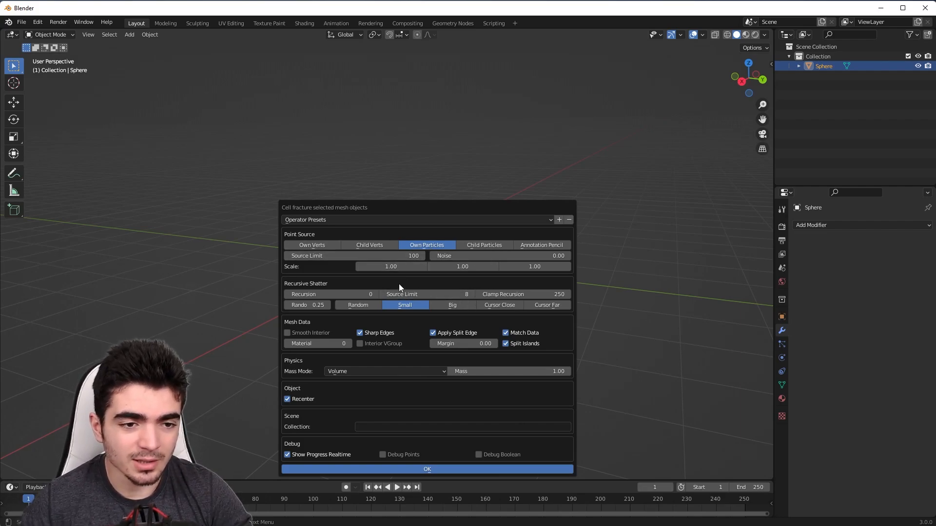
pyautogui.click(531, 257)
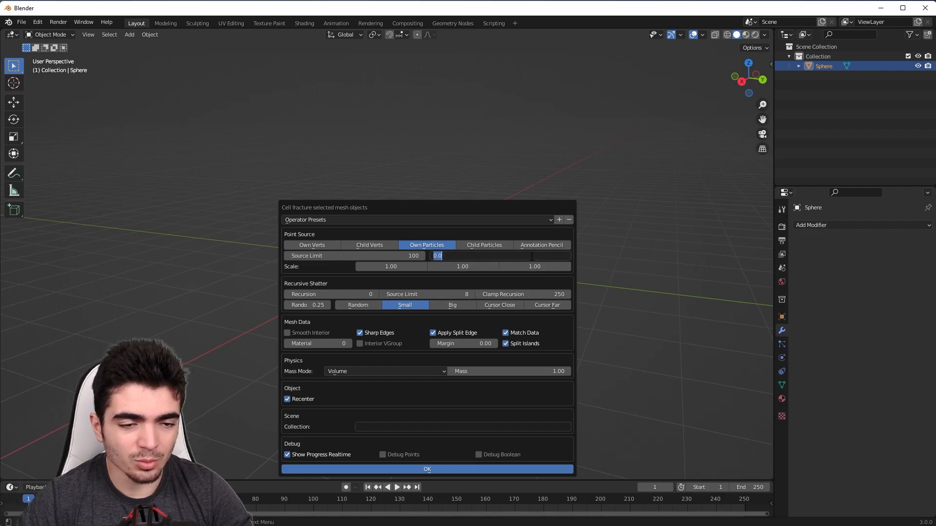
pyautogui.write('0.3')
pyautogui.press('Return')
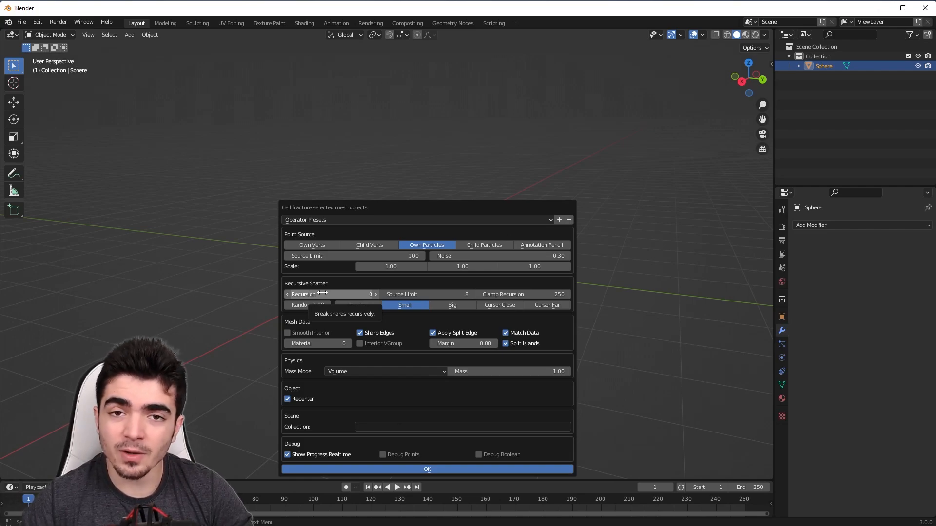
pyautogui.moveTo(323, 293); pyautogui.dragTo(346, 292)
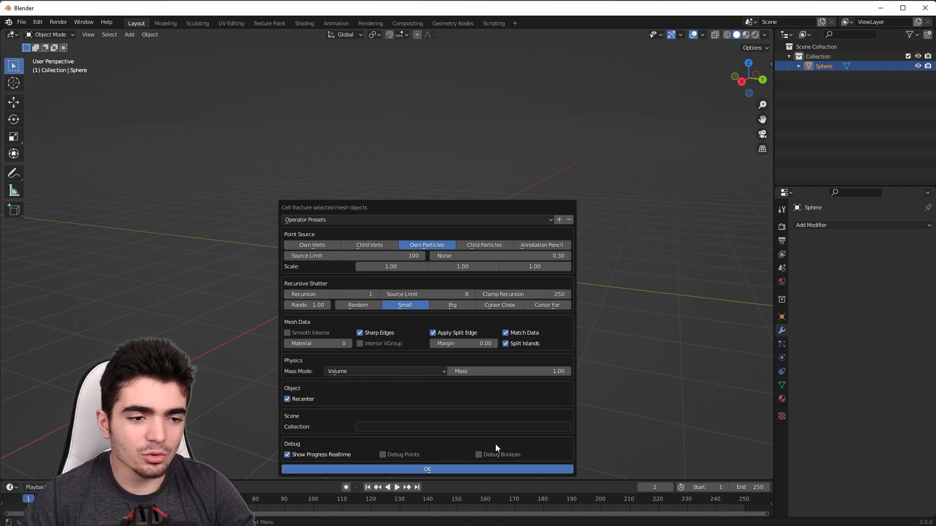
pyautogui.click(423, 468)
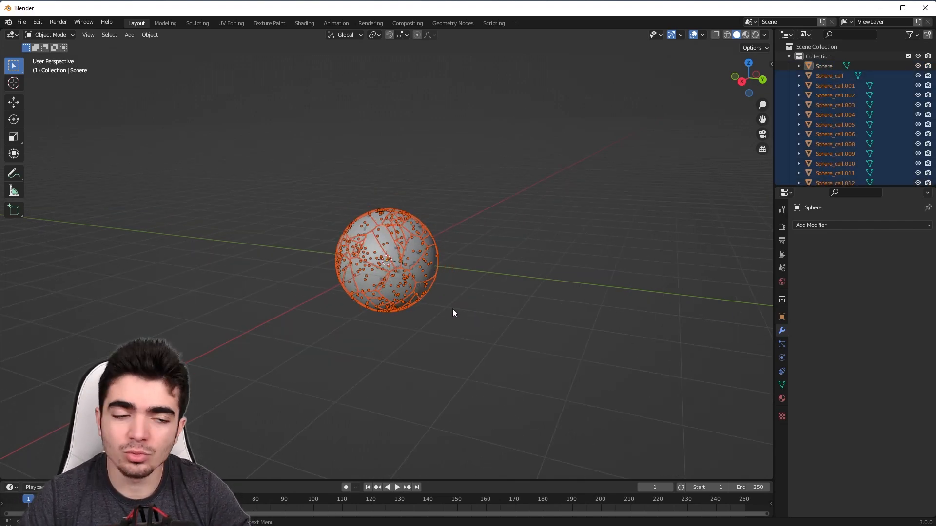
# - Examine the fractured sphere from several sides and look through the list of cell pieces in the scene
pyautogui.keyDown('alt'); pyautogui.moveTo(392, 312); pyautogui.dragTo(531, 314, button='middle'); pyautogui.keyUp('alt')
pyautogui.scroll(5, 429, 312)
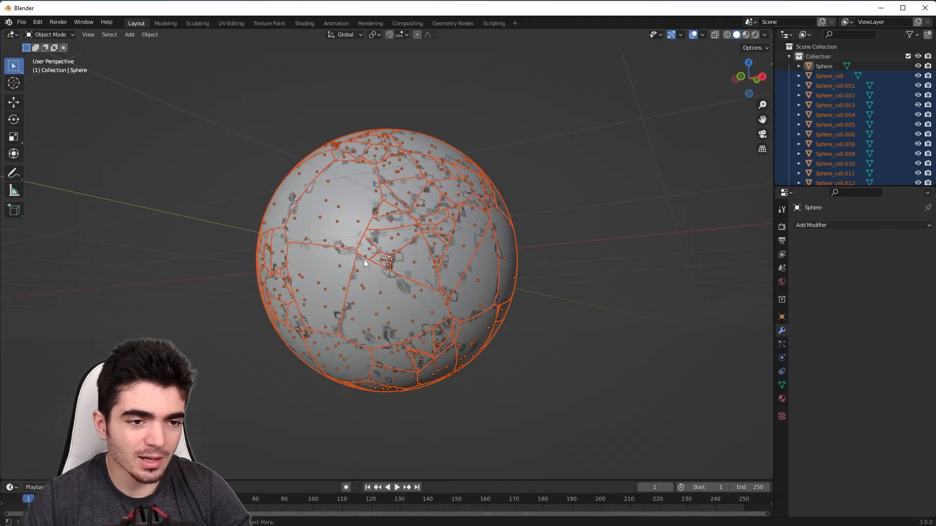
pyautogui.keyDown('alt'); pyautogui.moveTo(364, 260); pyautogui.dragTo(512, 273, button='middle'); pyautogui.keyUp('alt')
pyautogui.moveTo(855, 187); pyautogui.dragTo(855, 379)
pyautogui.scroll(-20, 855, 204)
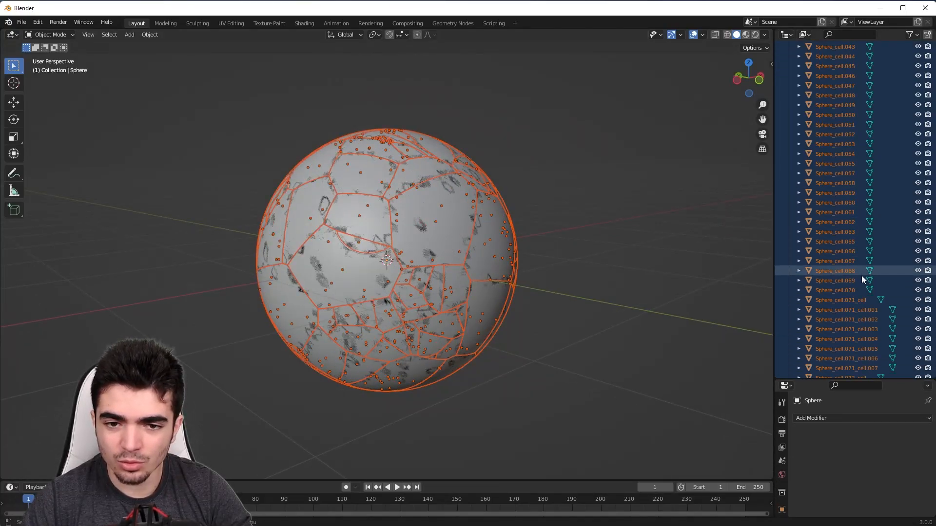
pyautogui.scroll(-15, 852, 297)
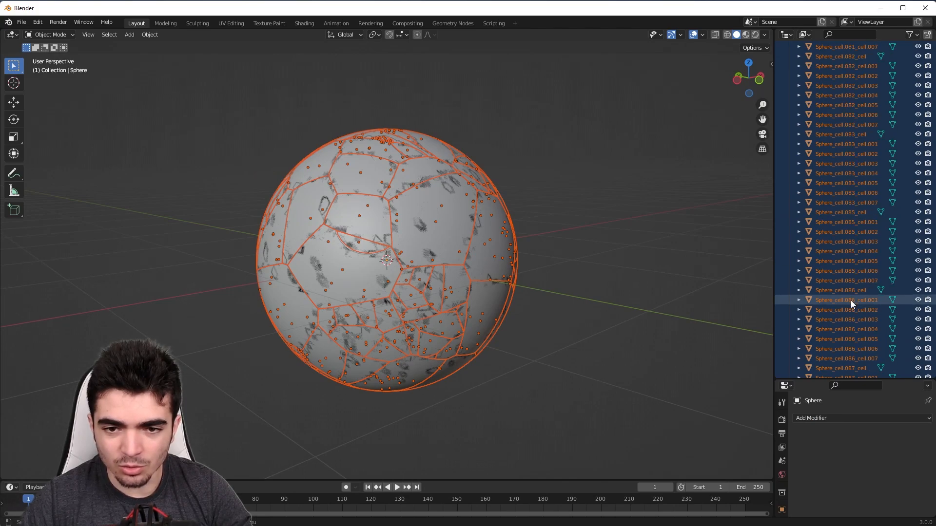
pyautogui.scroll(-1, 852, 308)
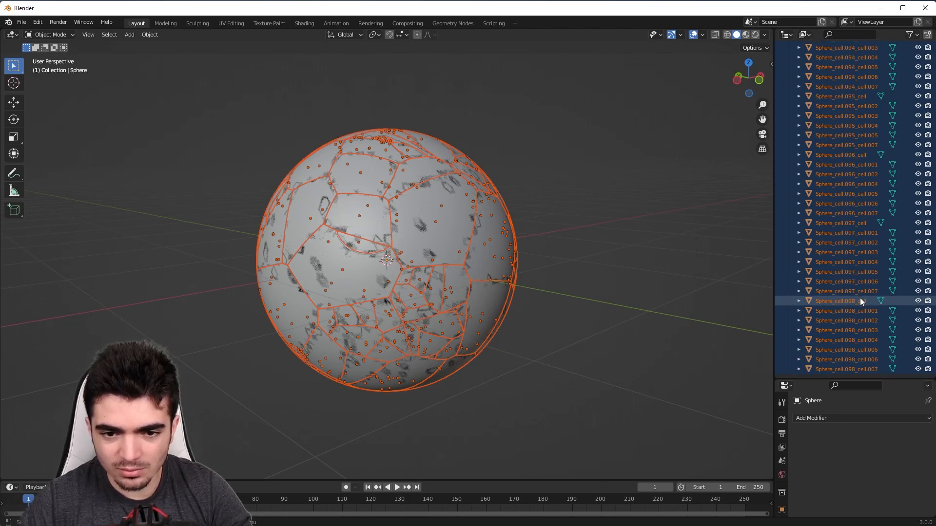
pyautogui.moveTo(850, 377); pyautogui.dragTo(851, 199)
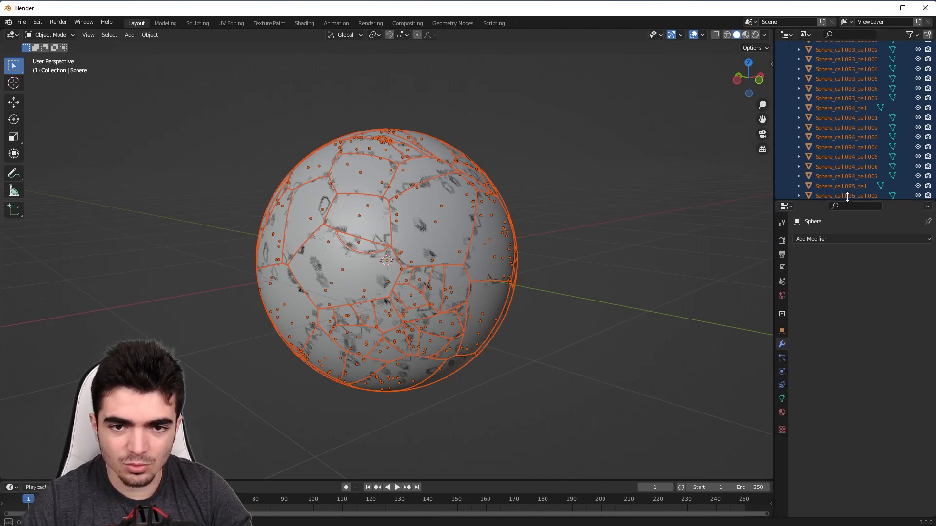
pyautogui.scroll(10, 857, 163)
pyautogui.scroll(10, 848, 167)
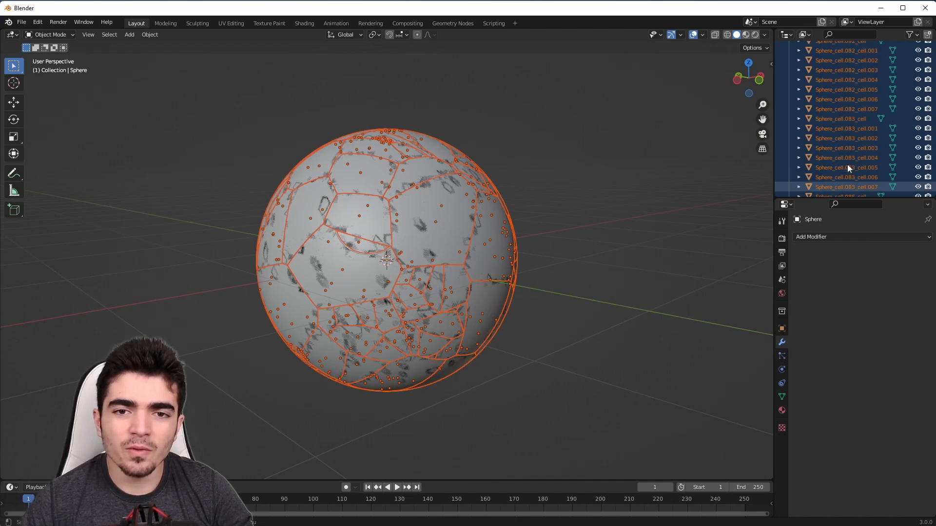
pyautogui.scroll(5, 838, 167)
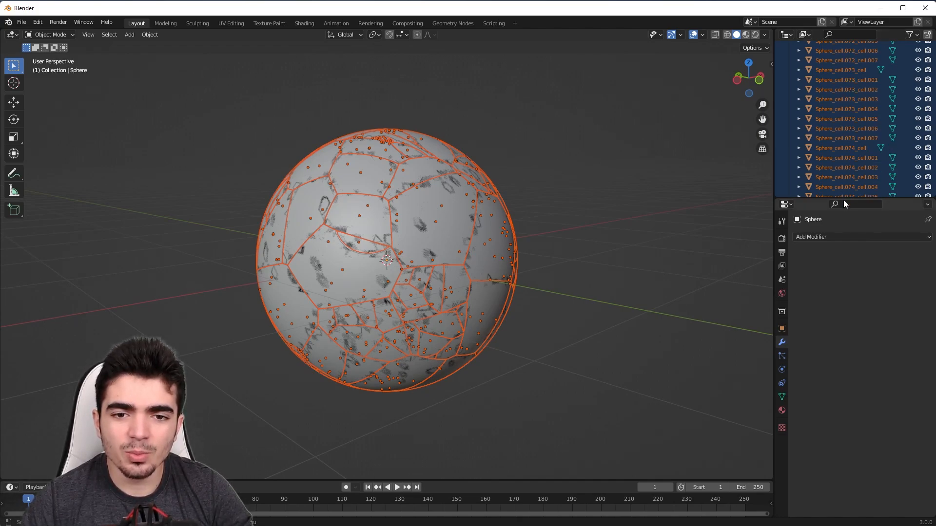
# - Move the original unfractured Sphere object out of the pieces and delete it
pyautogui.moveTo(837, 197); pyautogui.dragTo(837, 239)
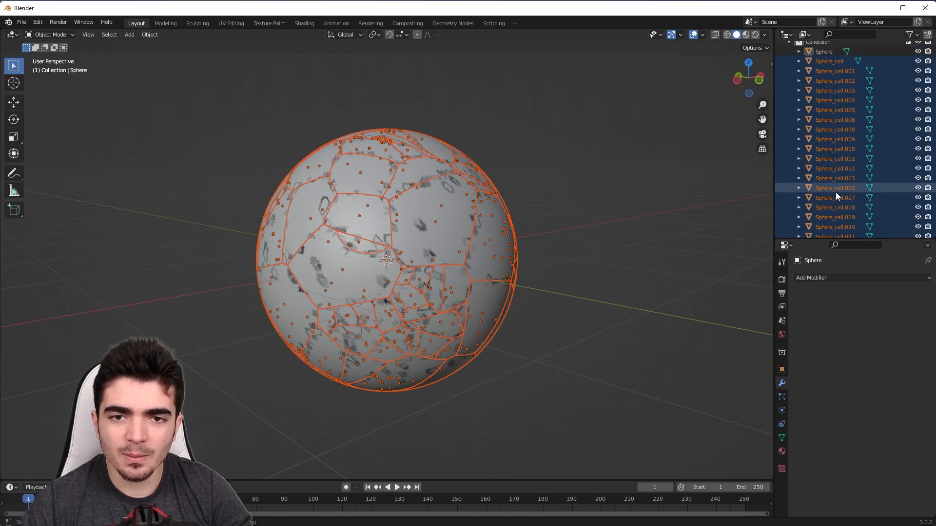
pyautogui.scroll(20, 848, 146)
pyautogui.click(823, 67)
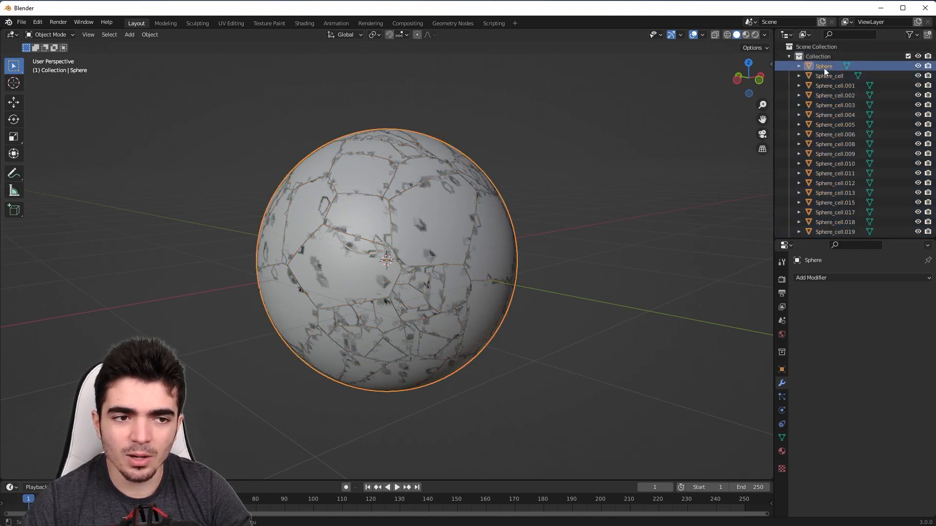
pyautogui.scroll(-4, 395, 265)
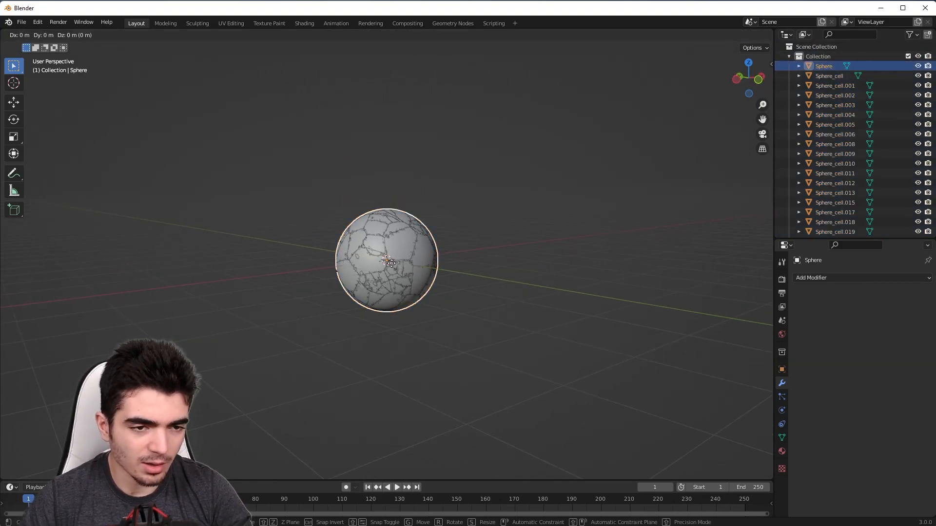
pyautogui.press('g')
pyautogui.click(488, 226)
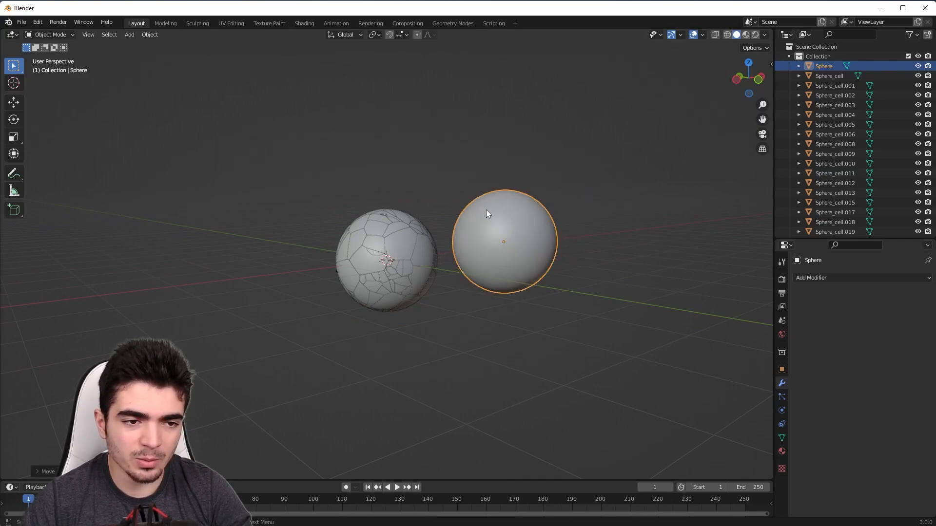
pyautogui.moveTo(379, 280); pyautogui.dragTo(480, 250, button='middle')
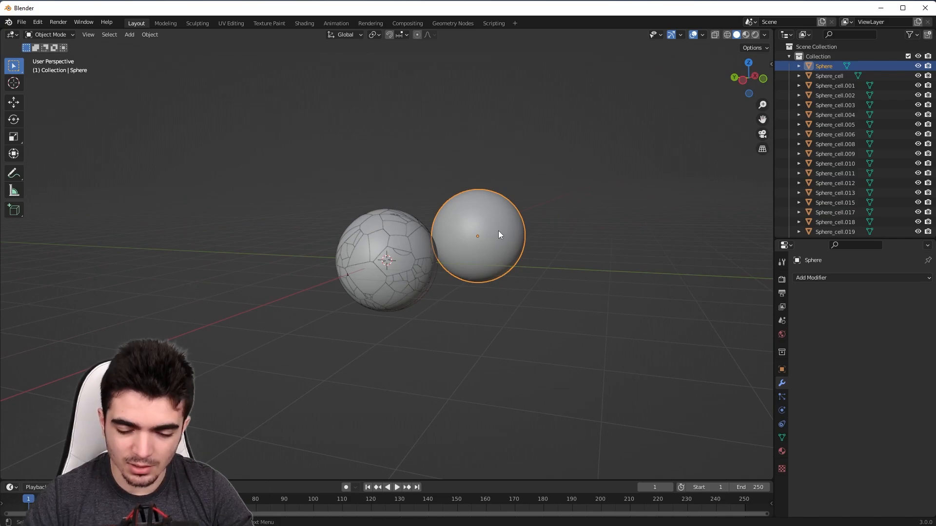
pyautogui.press('Delete')
pyautogui.moveTo(498, 232); pyautogui.dragTo(479, 238, button='middle')
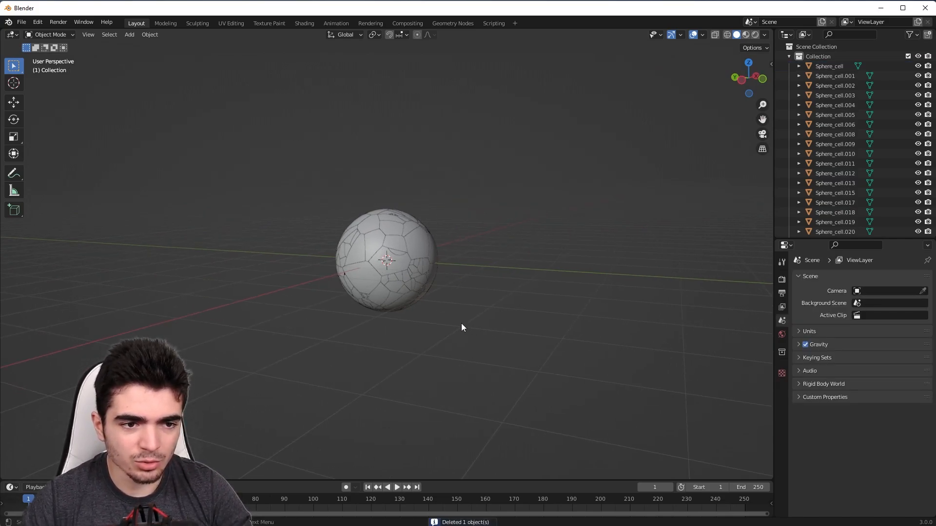
# - Select all the sphere pieces and move them straight up along Z, well above the grid floor
pyautogui.press('a')
pyautogui.press('z')
pyautogui.click(492, 301)
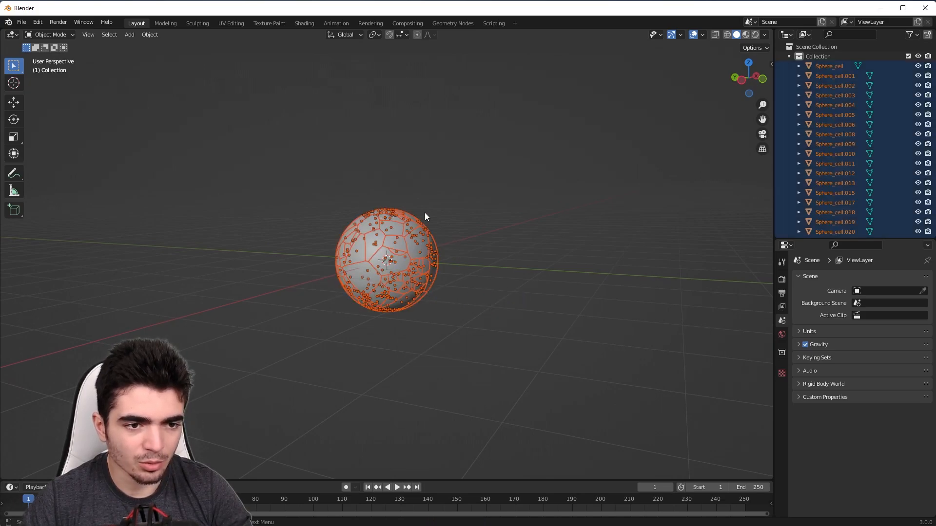
pyautogui.scroll(-3, 464, 306)
pyautogui.scroll(2, 429, 302)
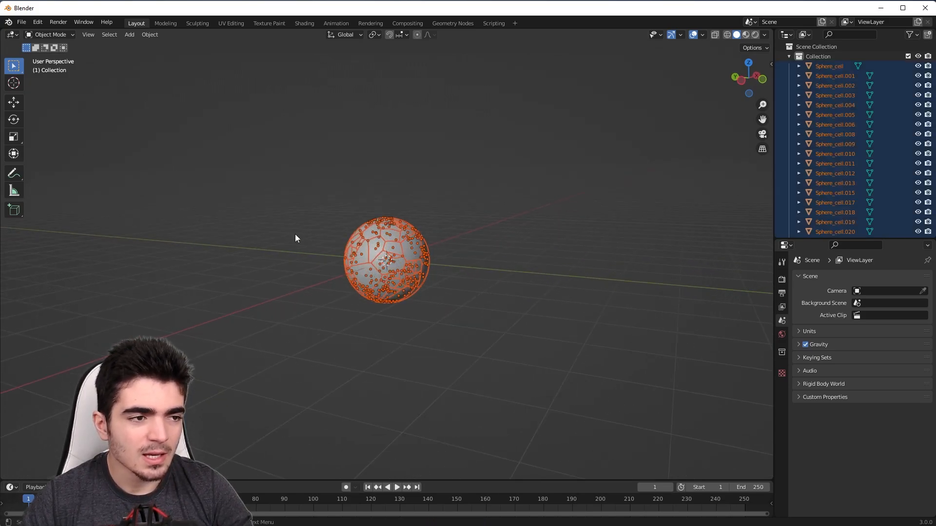
pyautogui.click(15, 103)
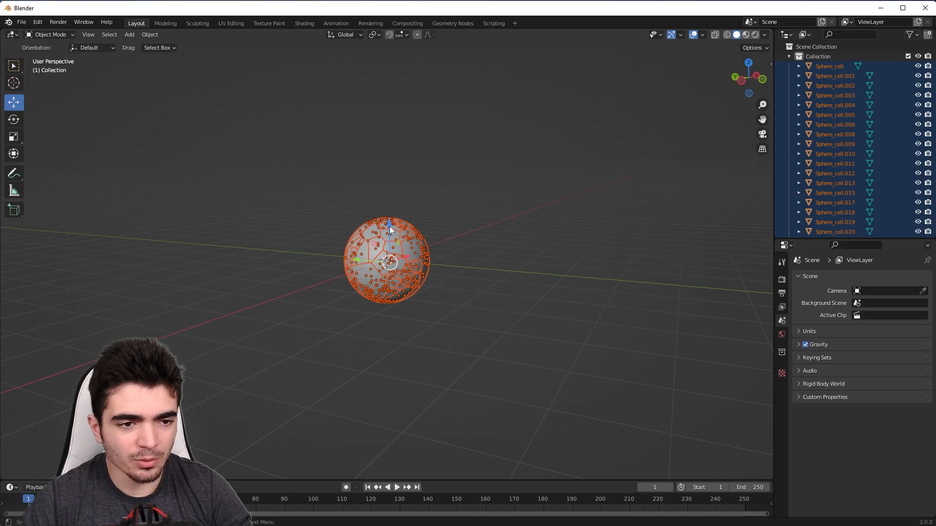
pyautogui.moveTo(390, 226); pyautogui.dragTo(382, 102)
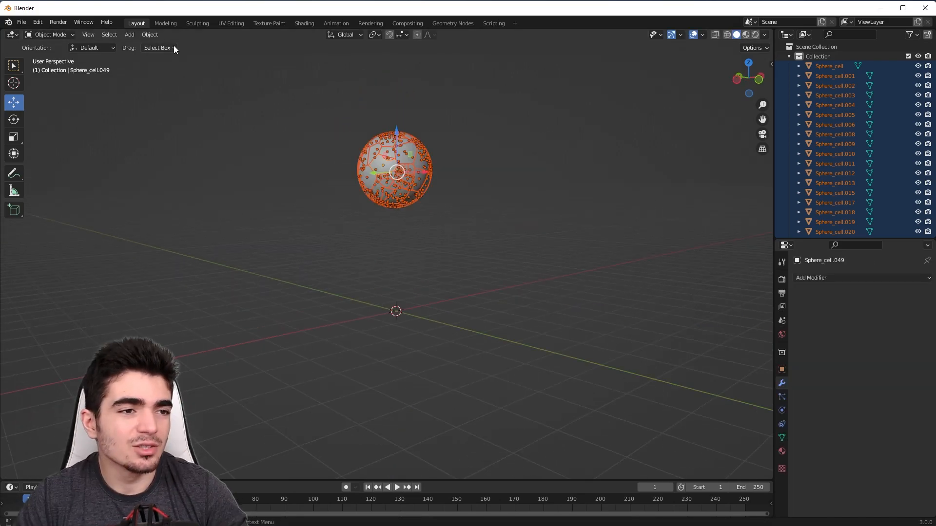
# - Make all the selected sphere pieces active rigid bodies
pyautogui.click(150, 34)
pyautogui.moveTo(164, 276)
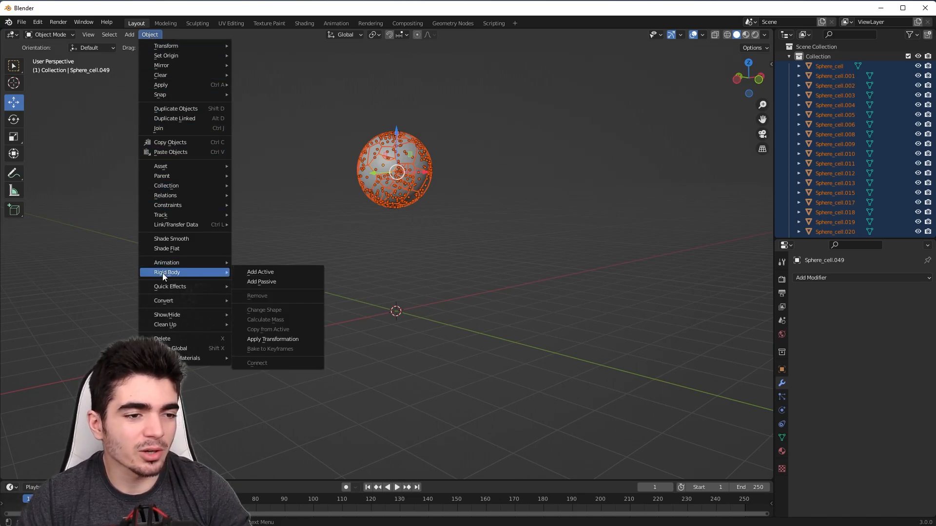
pyautogui.click(289, 272)
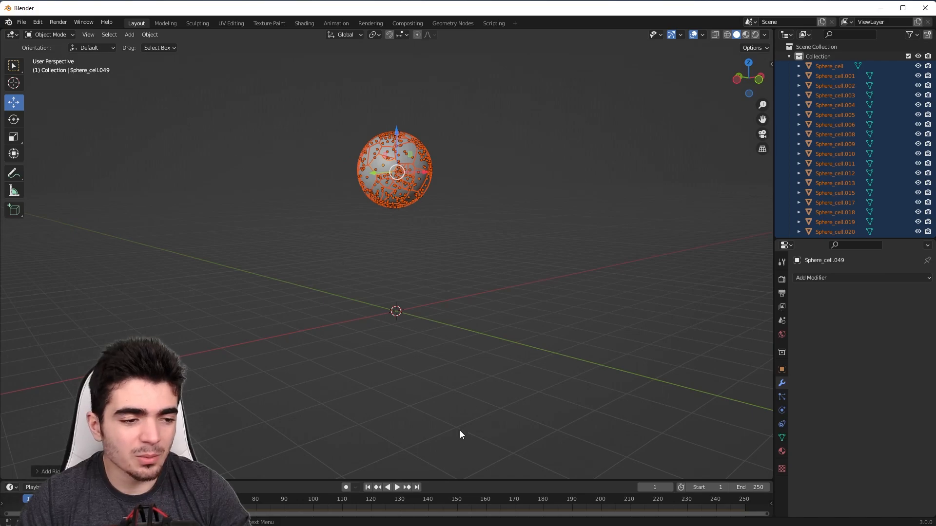
# - Play the simulation to check how the pieces fall, stop it and return to the first frame
pyautogui.click(394, 487)
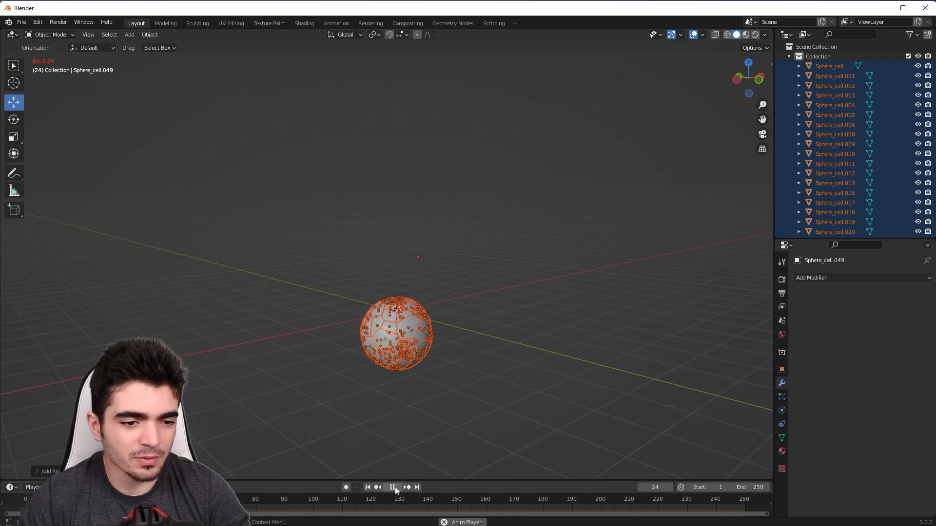
pyautogui.click(395, 487)
pyautogui.click(368, 487)
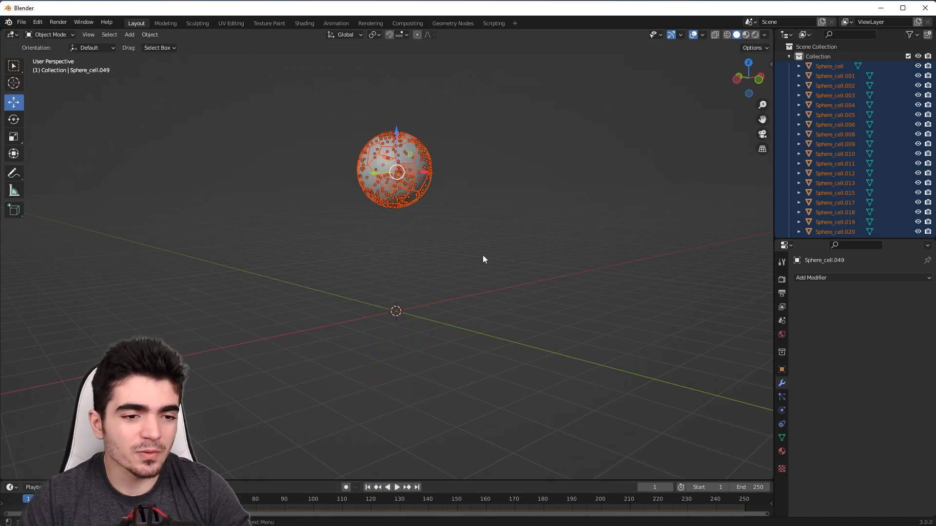
# - Deselect the pieces and add a plane mesh at the world origin beneath the sphere
pyautogui.hotkey('alt', 'a')
pyautogui.hotkey('shift', 'a')
pyautogui.moveTo(451, 111)
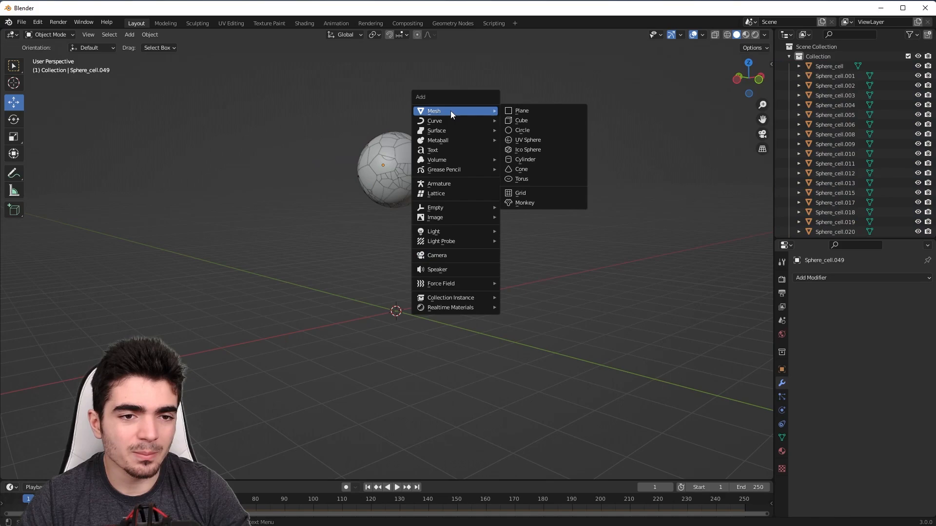
pyautogui.click(525, 112)
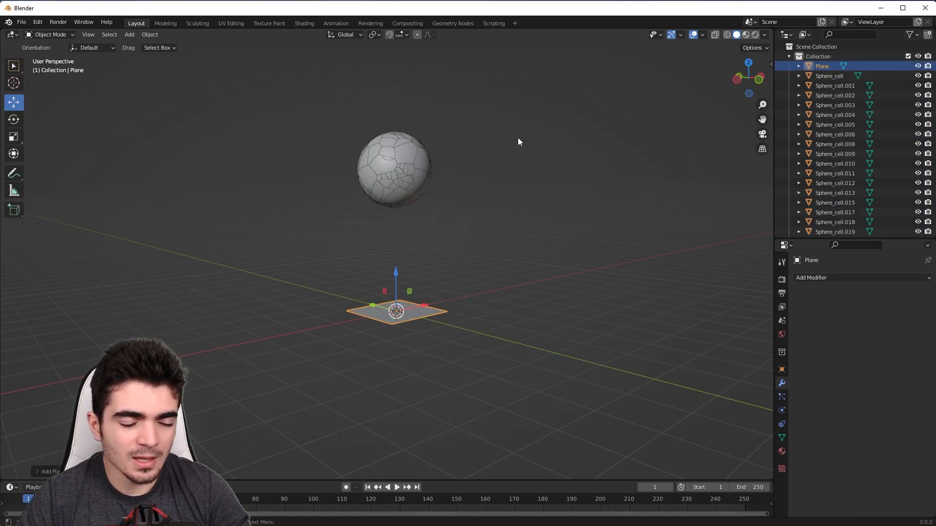
# - Scale the plane's geometry by 5 in Edit Mode to form the ground, and return to Object Mode
pyautogui.click(49, 35)
pyautogui.click(49, 56)
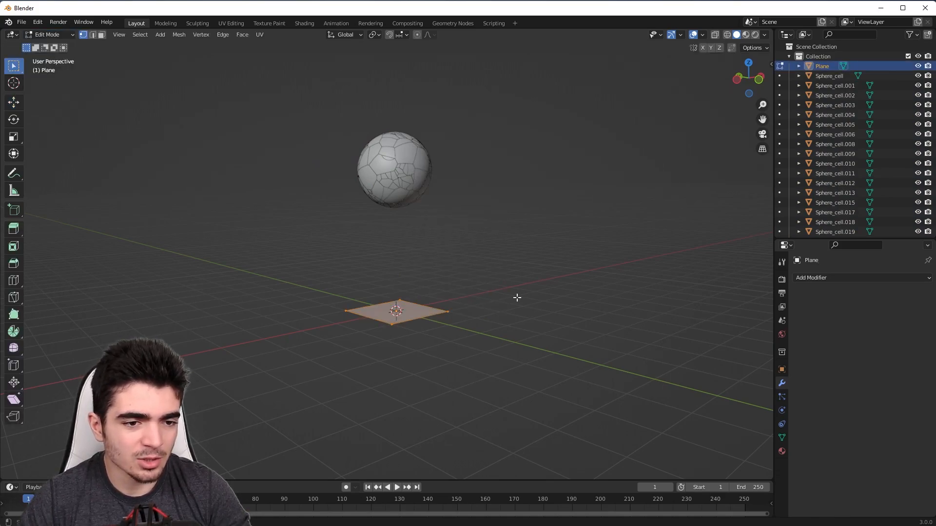
pyautogui.write('s')
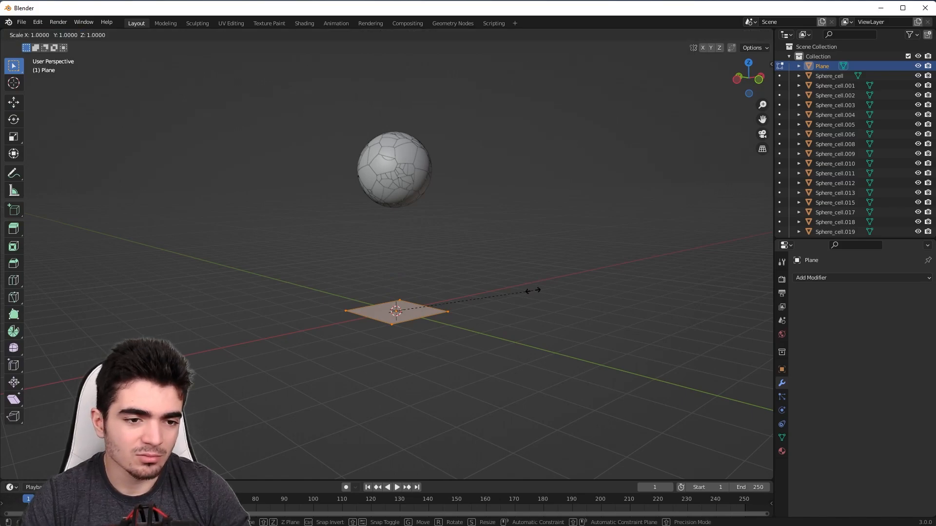
pyautogui.write('5')
pyautogui.press('Return')
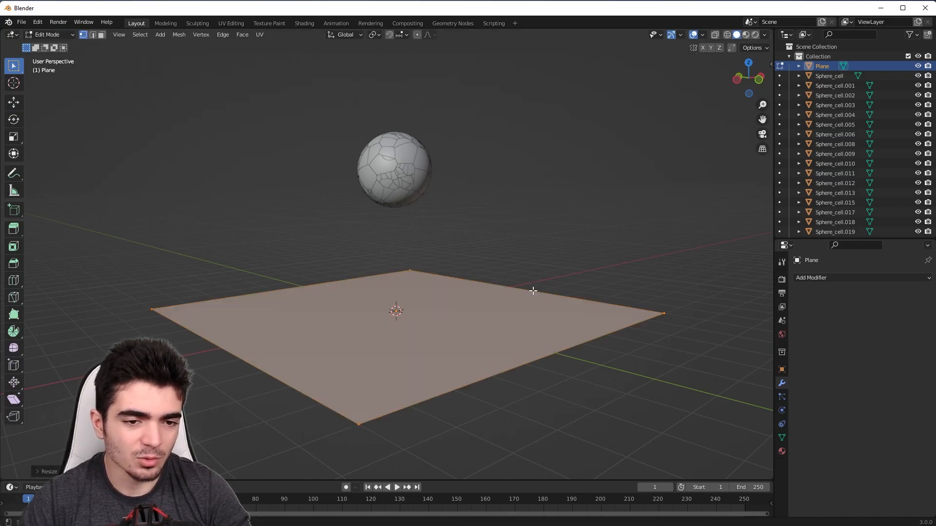
pyautogui.moveTo(395, 263); pyautogui.dragTo(419, 302, button='middle')
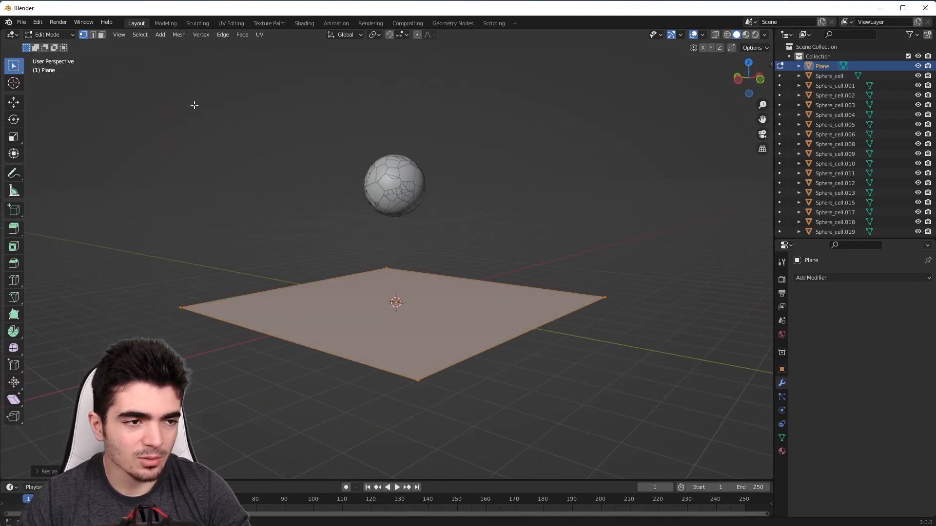
pyautogui.click(49, 35)
pyautogui.click(45, 48)
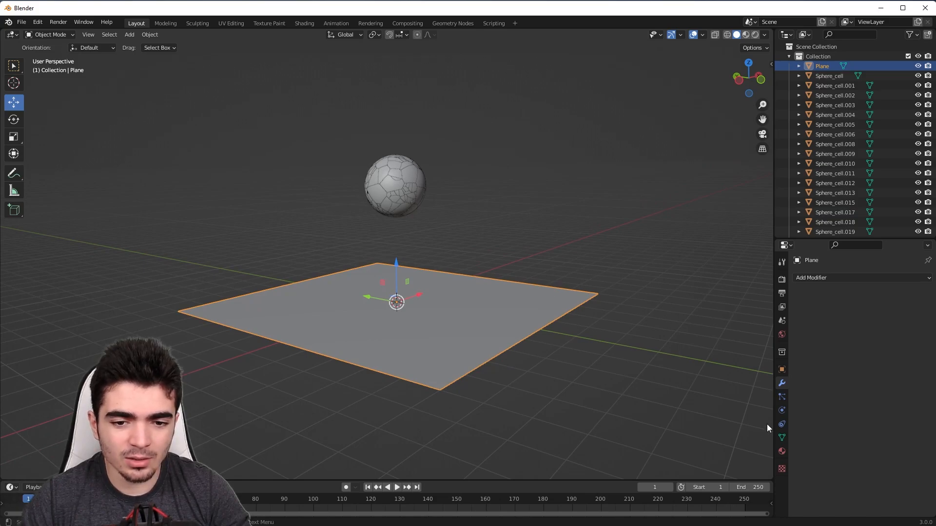
# - Add a rigid body to the plane with type Passive and collision shape Mesh
pyautogui.click(781, 411)
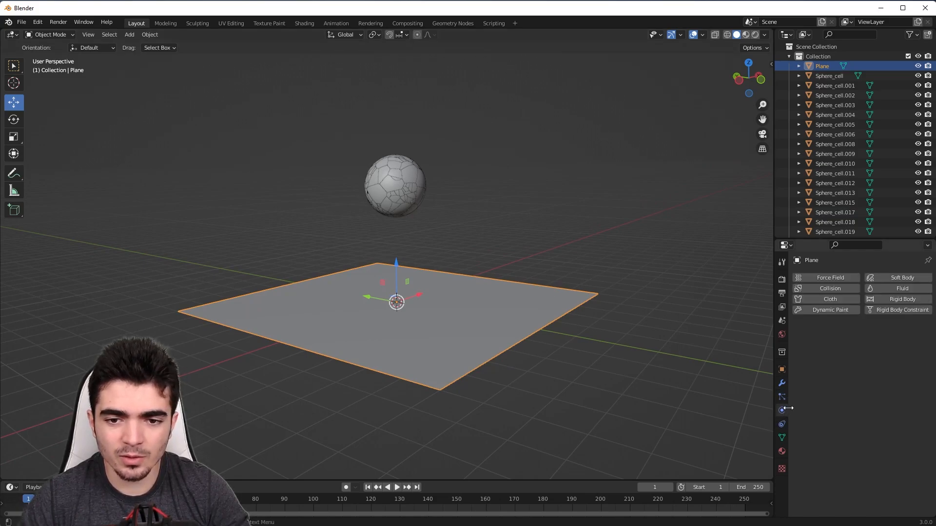
pyautogui.click(894, 300)
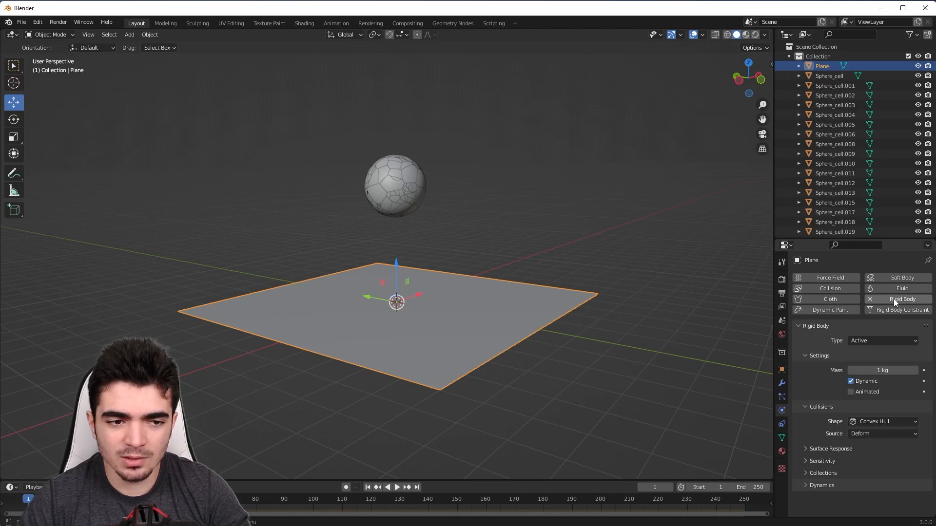
pyautogui.click(874, 340)
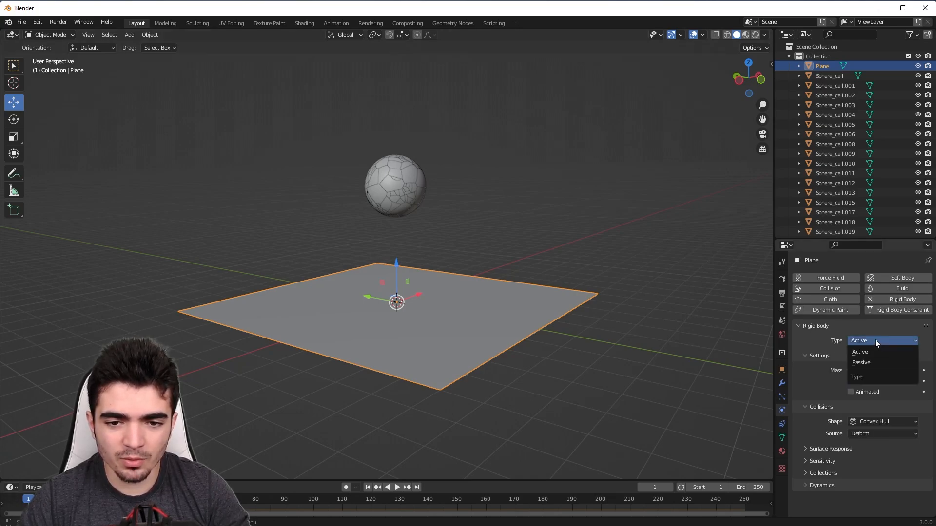
pyautogui.click(860, 363)
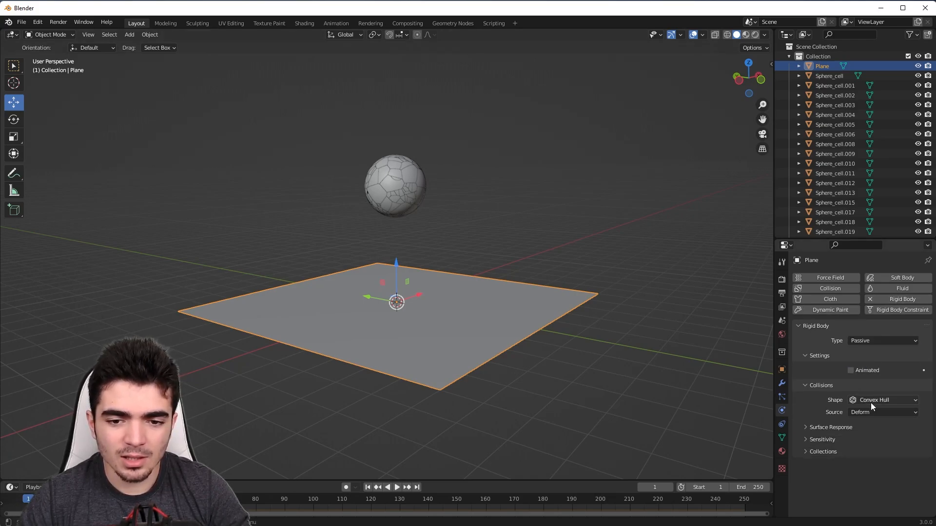
pyautogui.click(870, 400)
pyautogui.click(867, 478)
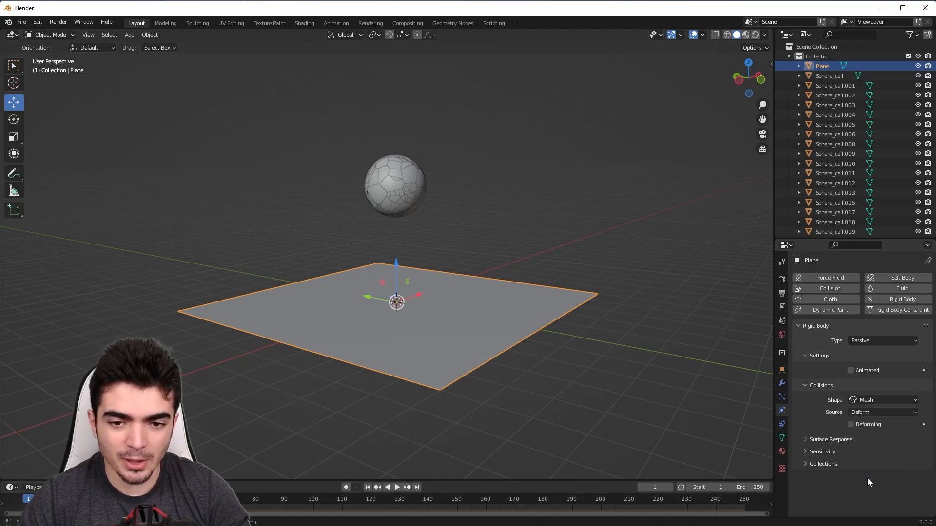
# - Play the simulation to watch how the fractured sphere hits the ground plane
pyautogui.scroll(2, 541, 346)
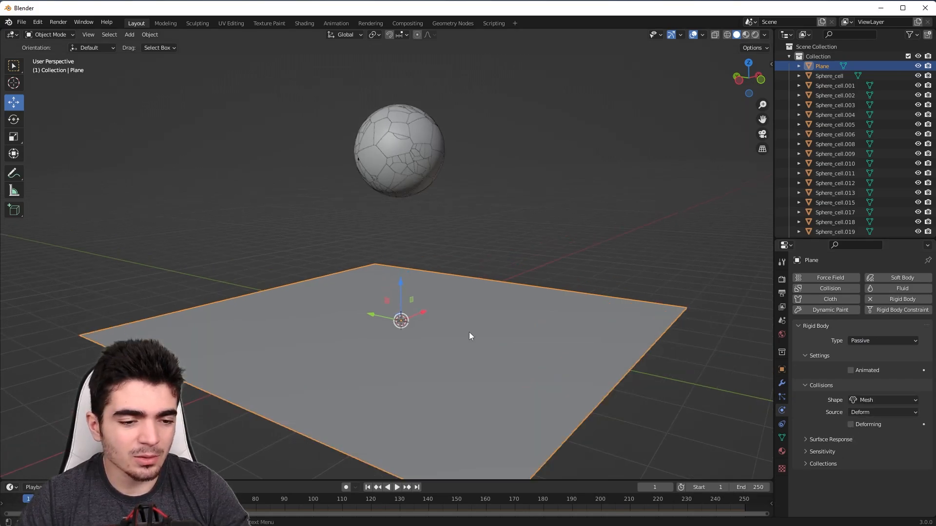
pyautogui.click(402, 486)
pyautogui.click(398, 486)
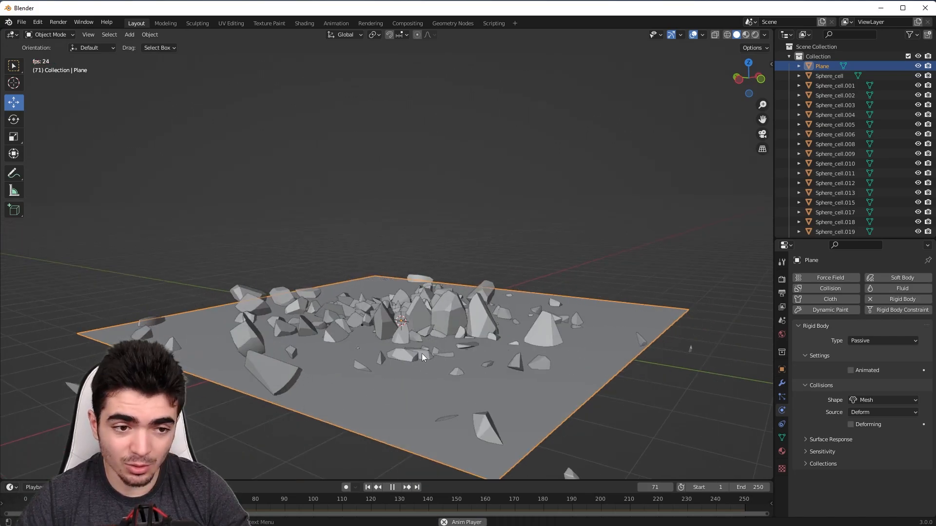
# - Rewind the animation to frame 1 and replay the sphere's fall, scrubbing back through the opening frames
pyautogui.press('space')
pyautogui.click(367, 489)
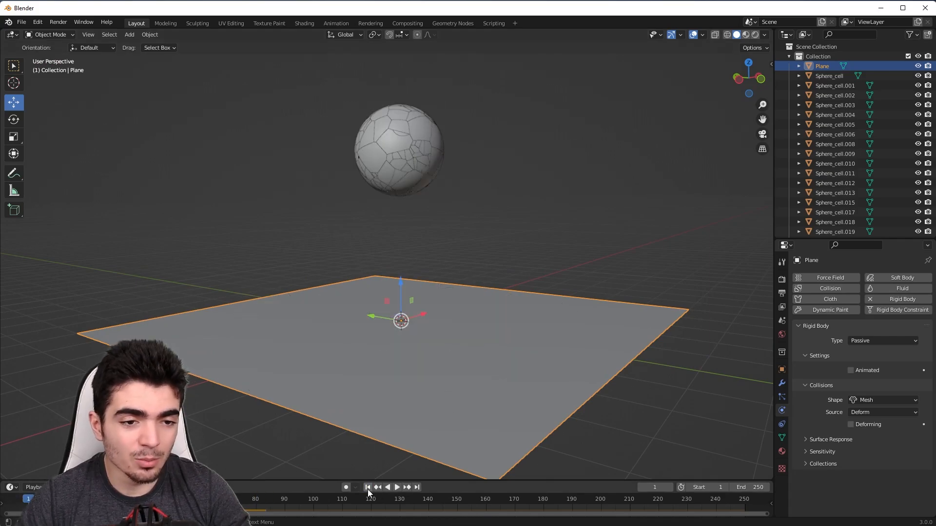
pyautogui.press('space')
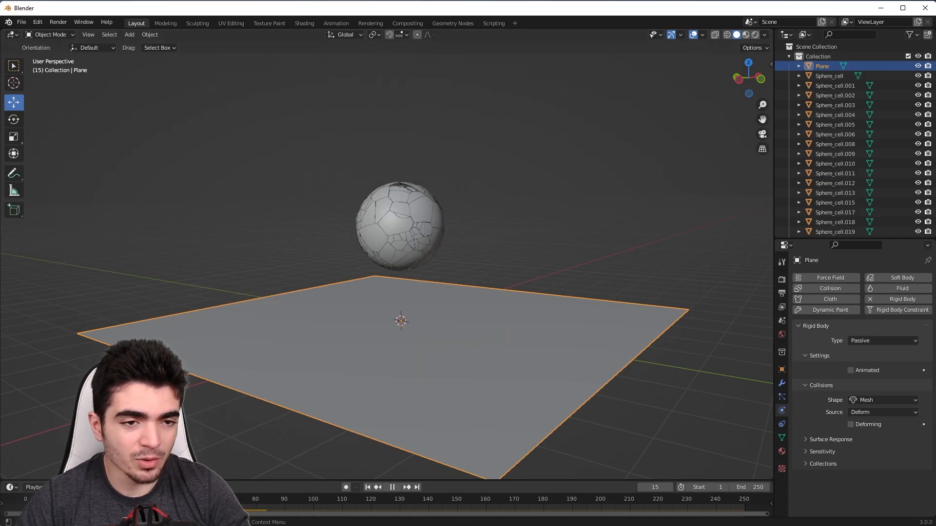
pyautogui.moveTo(88, 499); pyautogui.dragTo(28, 500)
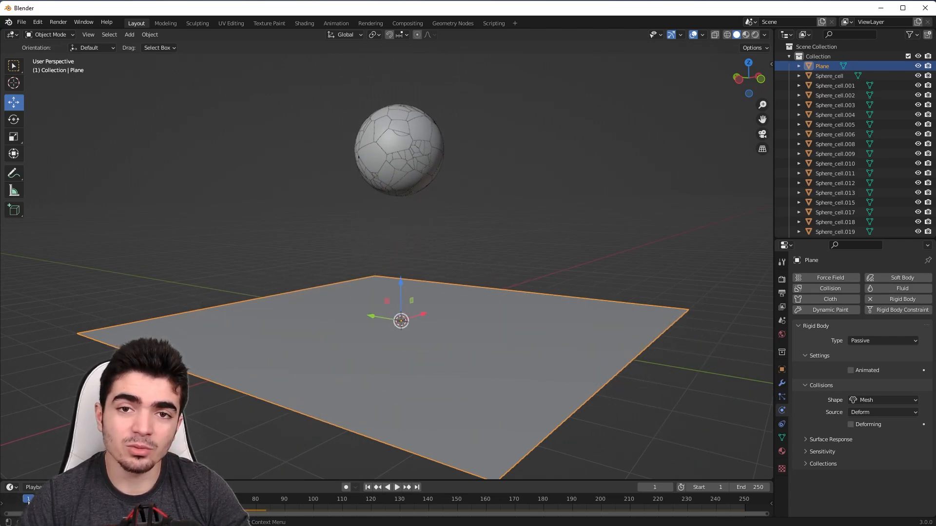
pyautogui.moveTo(357, 351); pyautogui.dragTo(441, 403, button='middle')
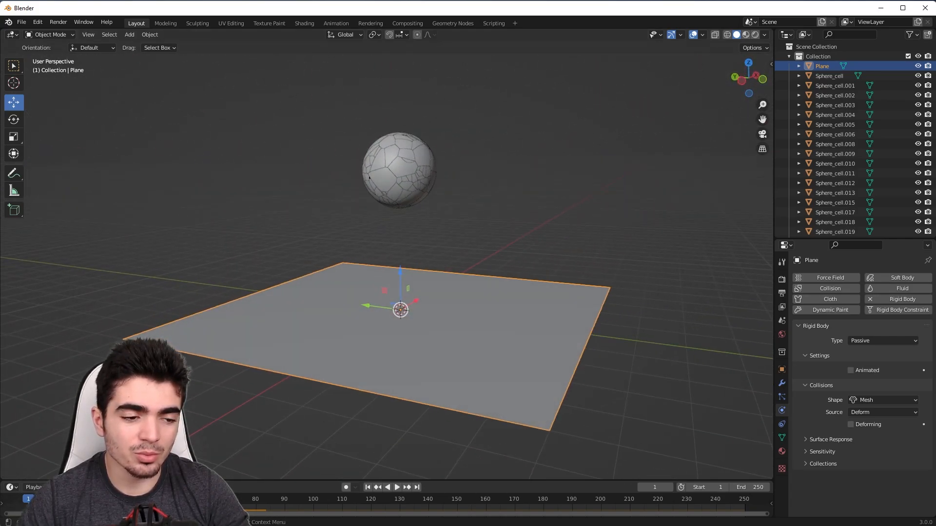
pyautogui.press('space')
pyautogui.moveTo(72, 500); pyautogui.dragTo(31, 500)
pyautogui.press('space')
pyautogui.moveTo(569, 329); pyautogui.dragTo(558, 344, button='middle')
pyautogui.scroll(1, 558, 345)
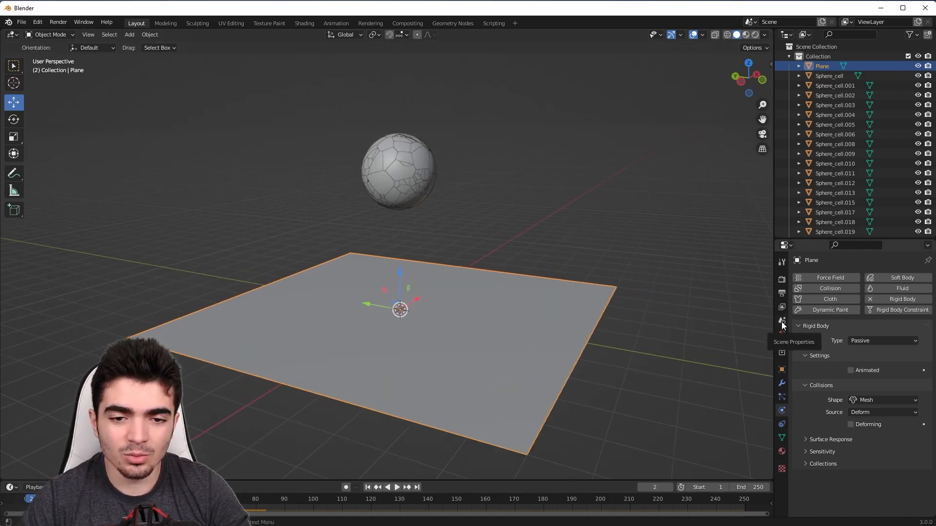
# - Set the playhead to frame 1 and bake the scene's Rigid Body World cache for frames 1 to 250
pyautogui.click(781, 322)
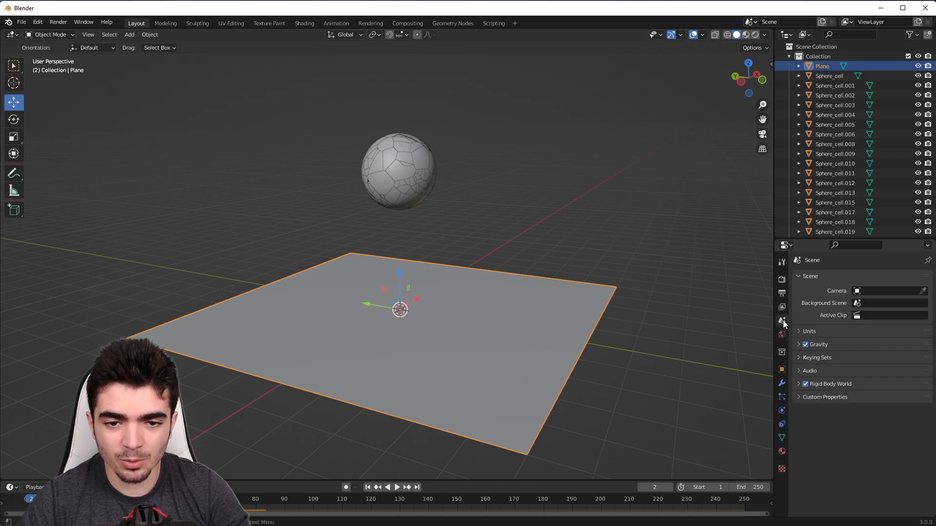
pyautogui.click(797, 384)
pyautogui.scroll(-1, 811, 398)
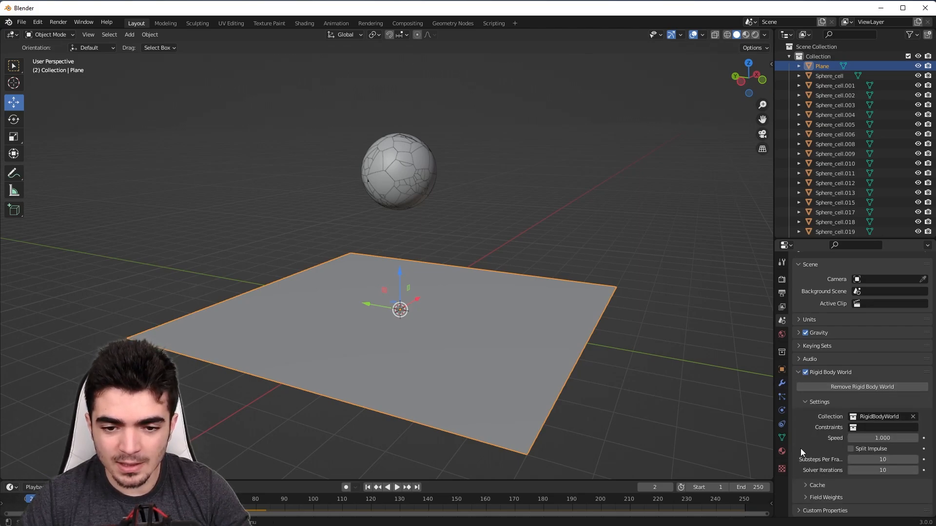
pyautogui.click(816, 485)
pyautogui.scroll(-5, 823, 482)
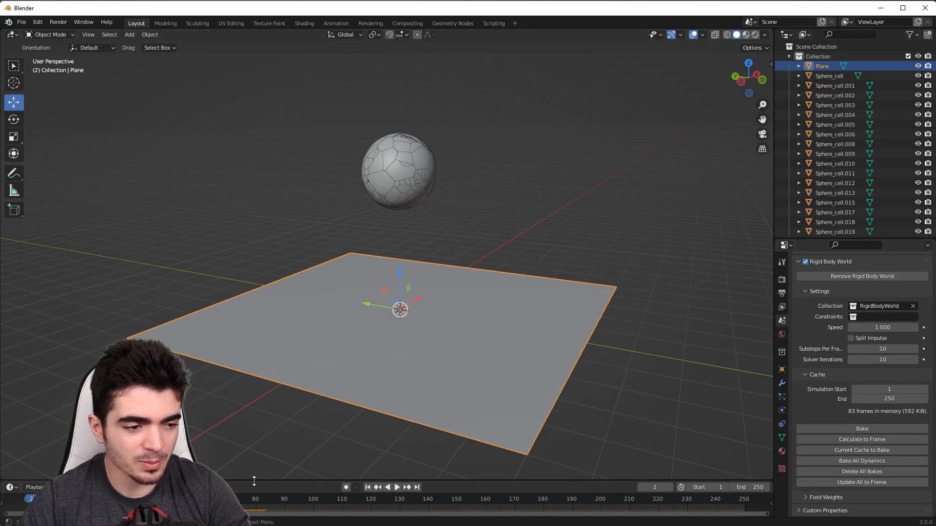
pyautogui.click(27, 499)
pyautogui.moveTo(27, 503); pyautogui.dragTo(29, 503)
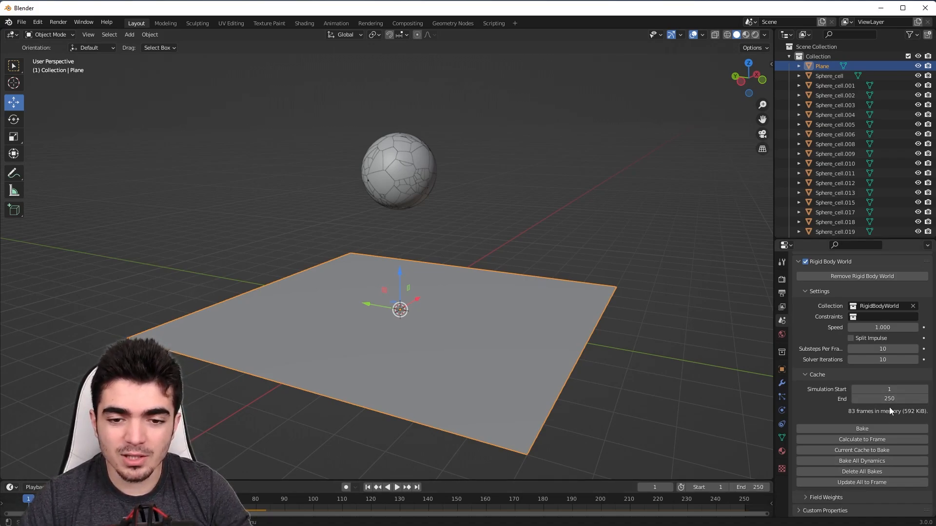
pyautogui.click(854, 431)
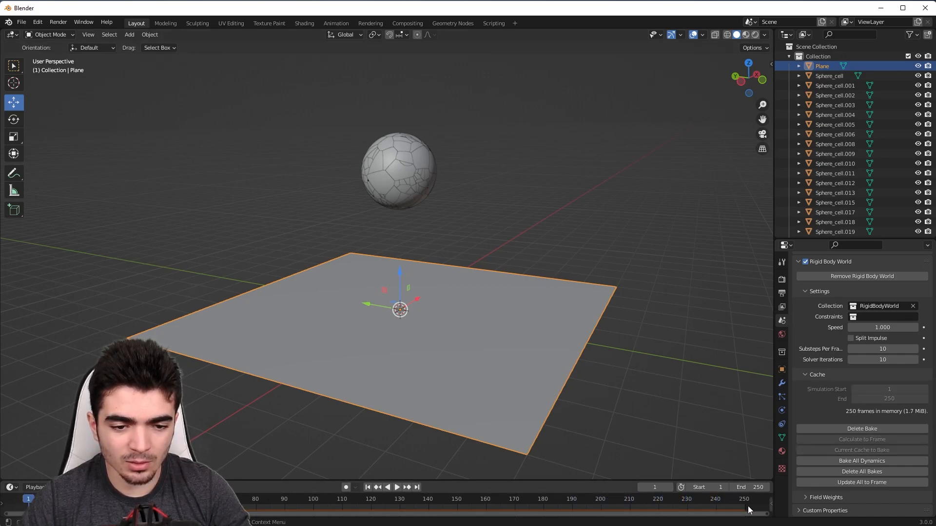
# - Play and scrub through the baked shatter simulation from another angle, and return to frame 1
pyautogui.click(397, 487)
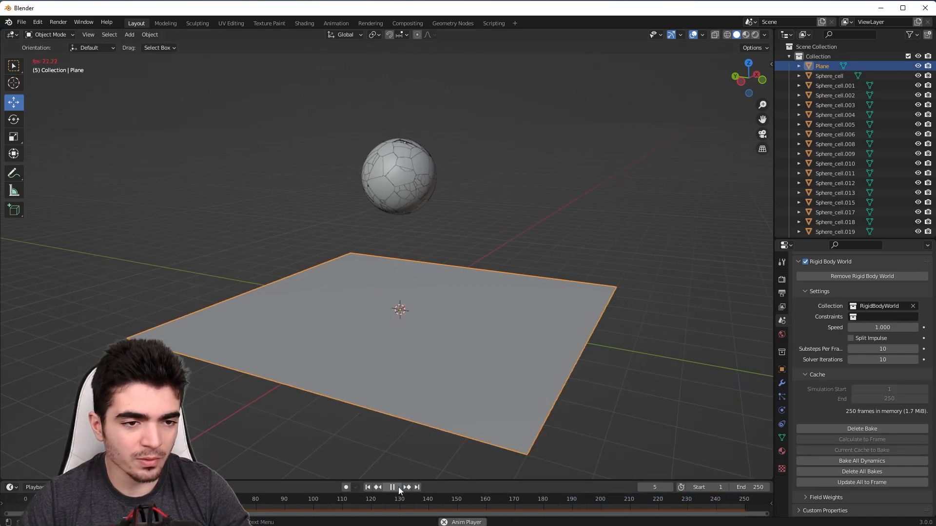
pyautogui.moveTo(395, 453); pyautogui.dragTo(408, 473, button='middle')
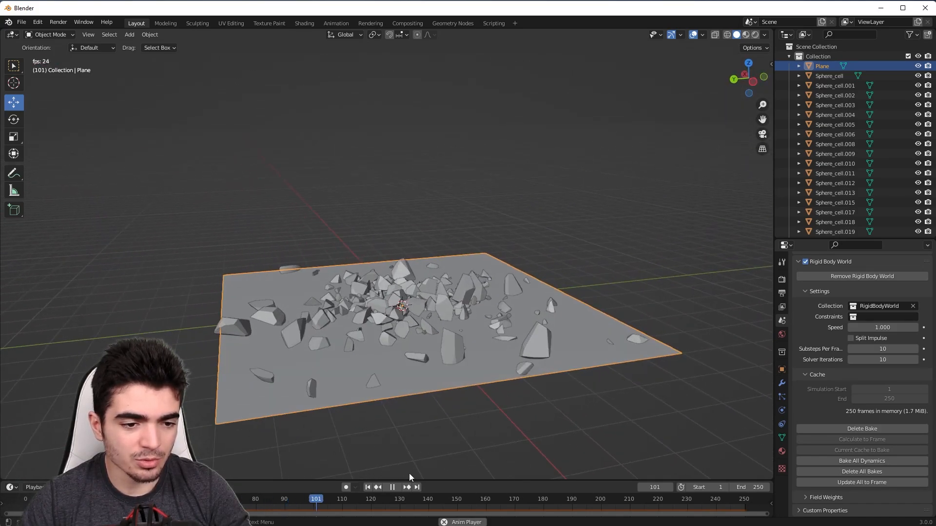
pyautogui.click(392, 488)
pyautogui.moveTo(347, 499); pyautogui.dragTo(178, 499)
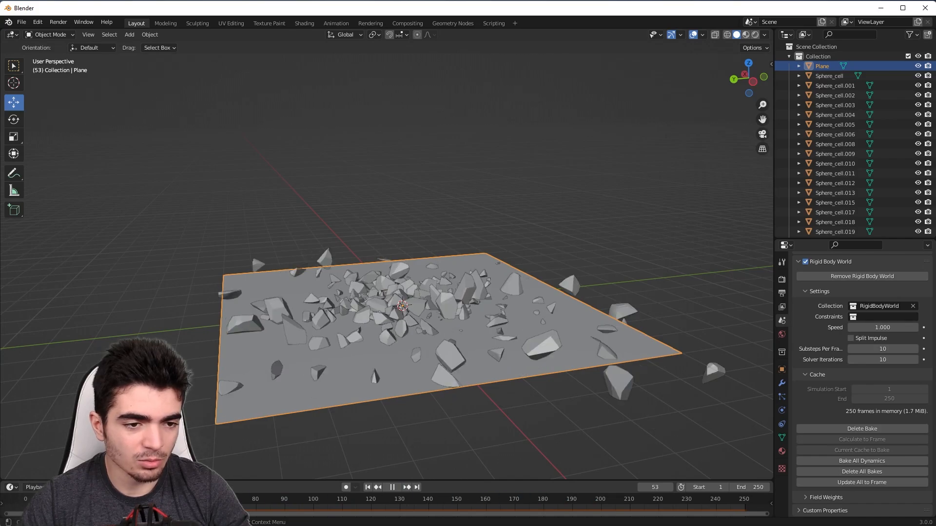
pyautogui.hotkey('shift', 'Left')
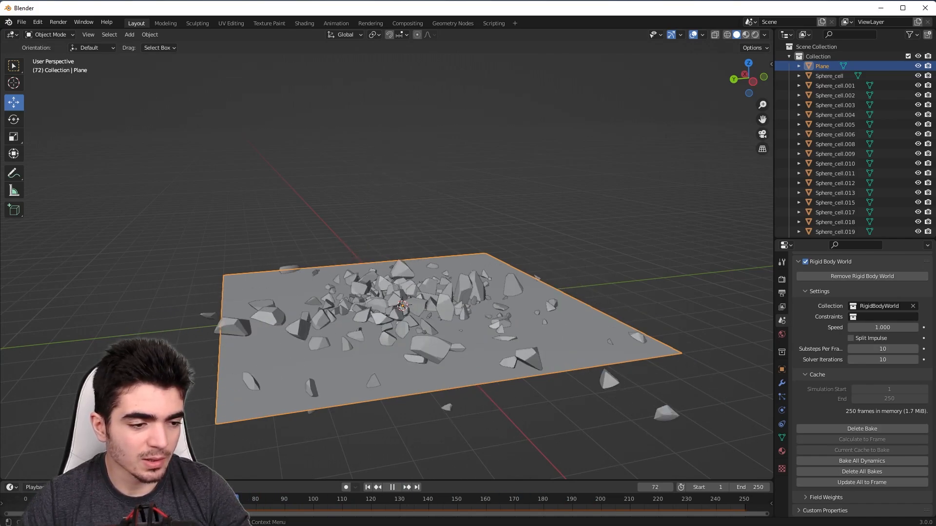
pyautogui.click(392, 487)
pyautogui.click(367, 487)
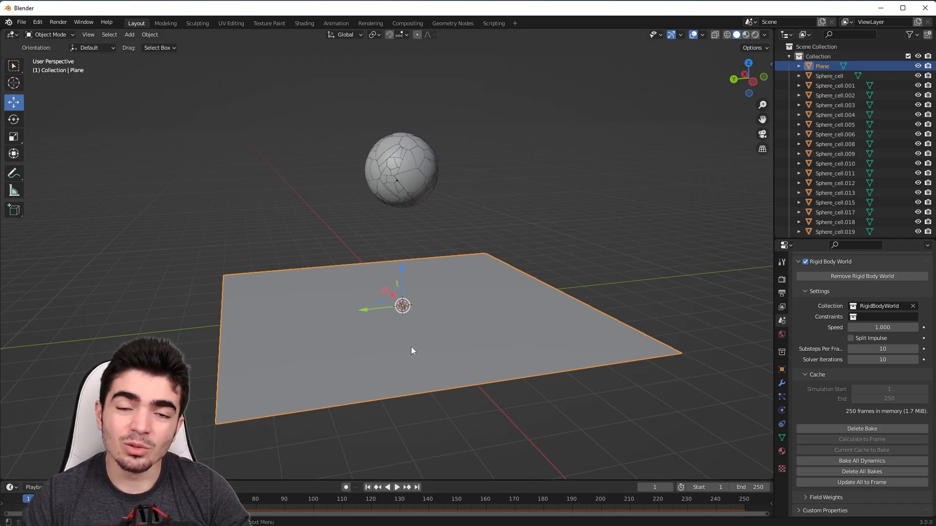